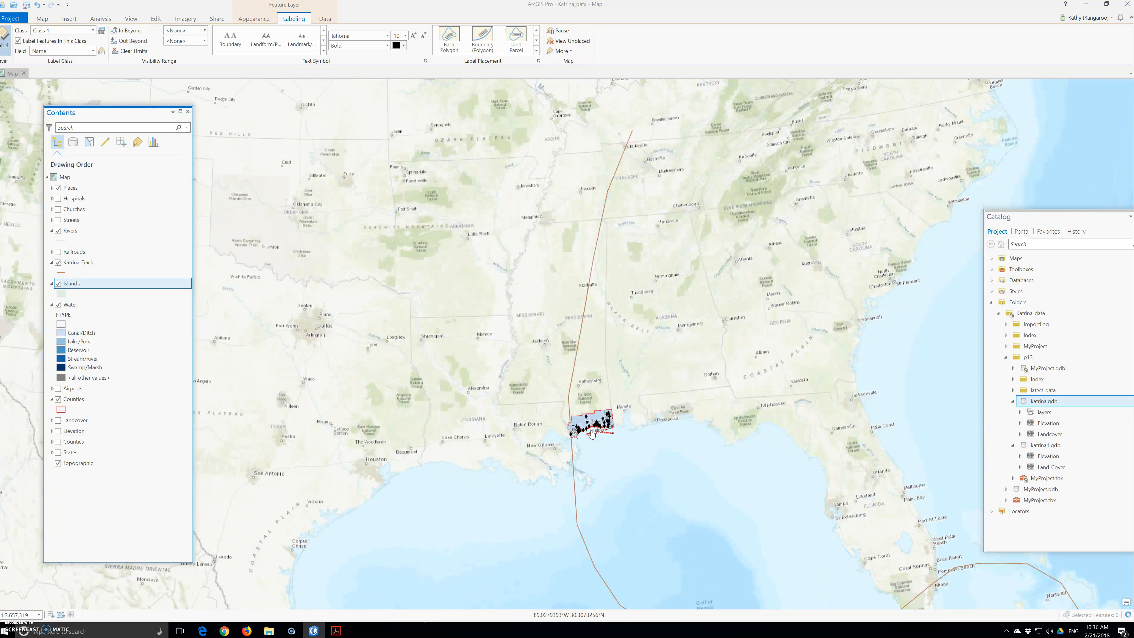
scroll(591, 435, down, 3)
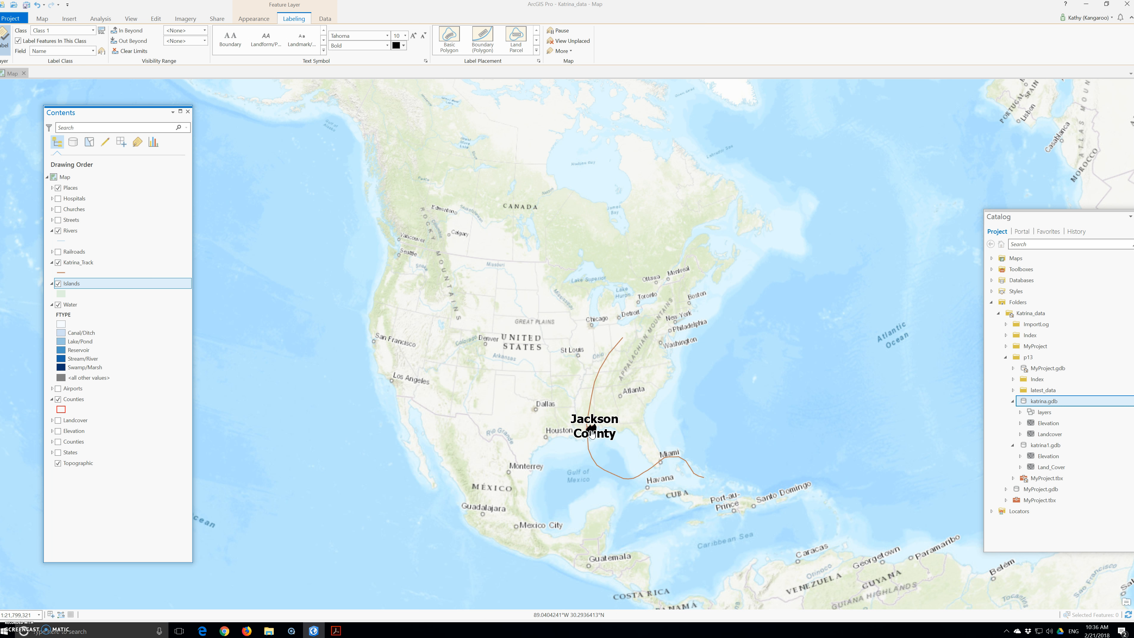
Symbolize the Katrina_Track layer with Graduated Colors based on the PRESSURE field
right_click(81, 265)
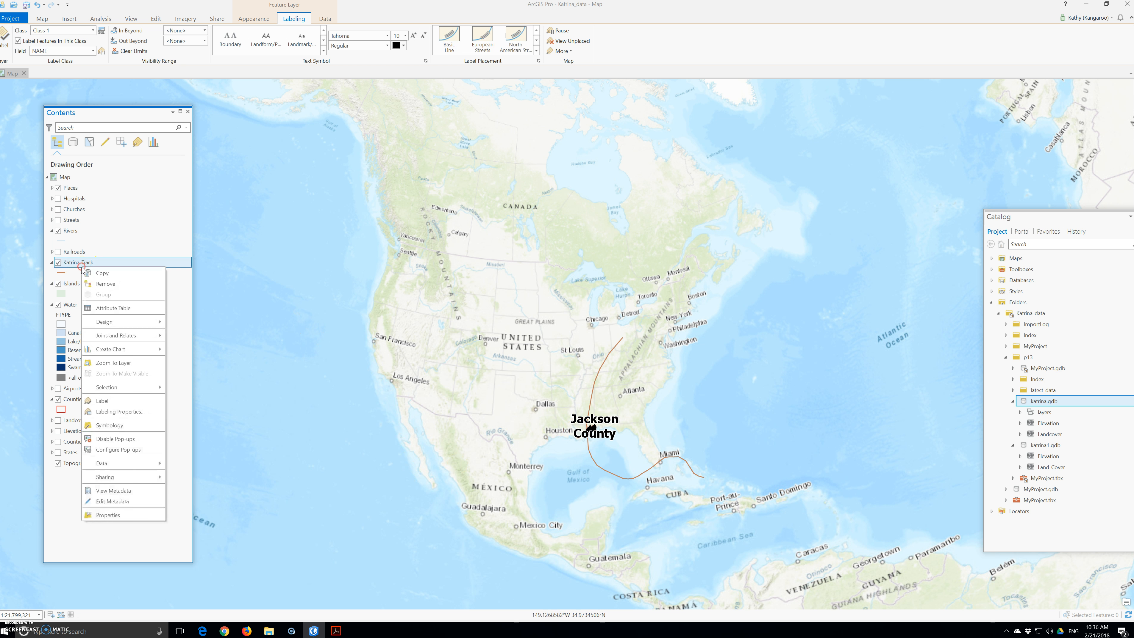
click(132, 426)
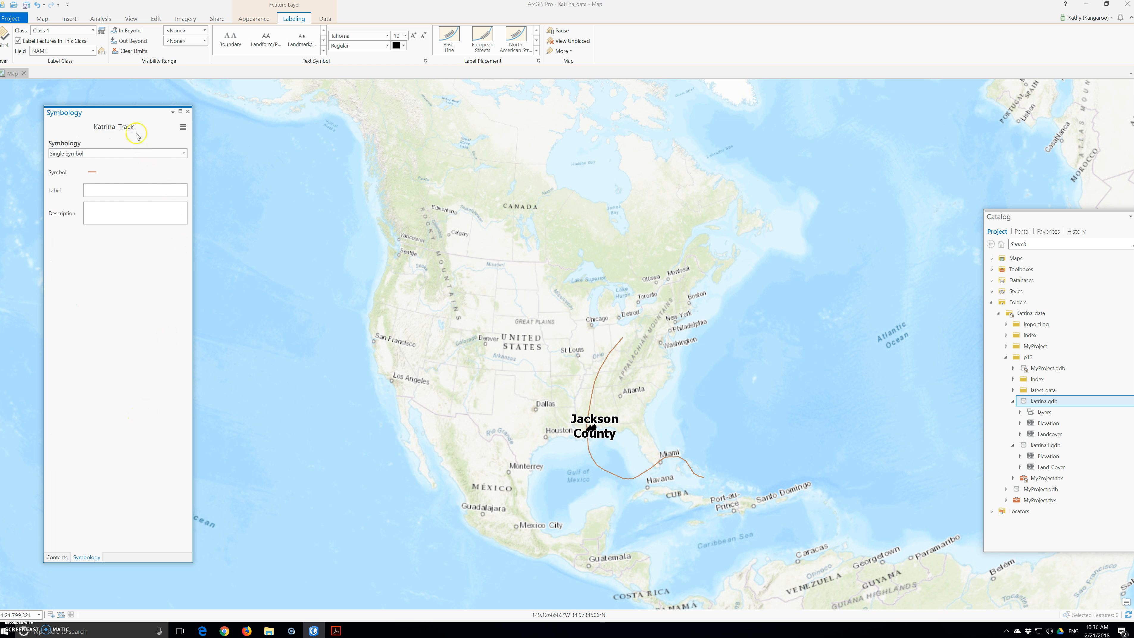
click(132, 153)
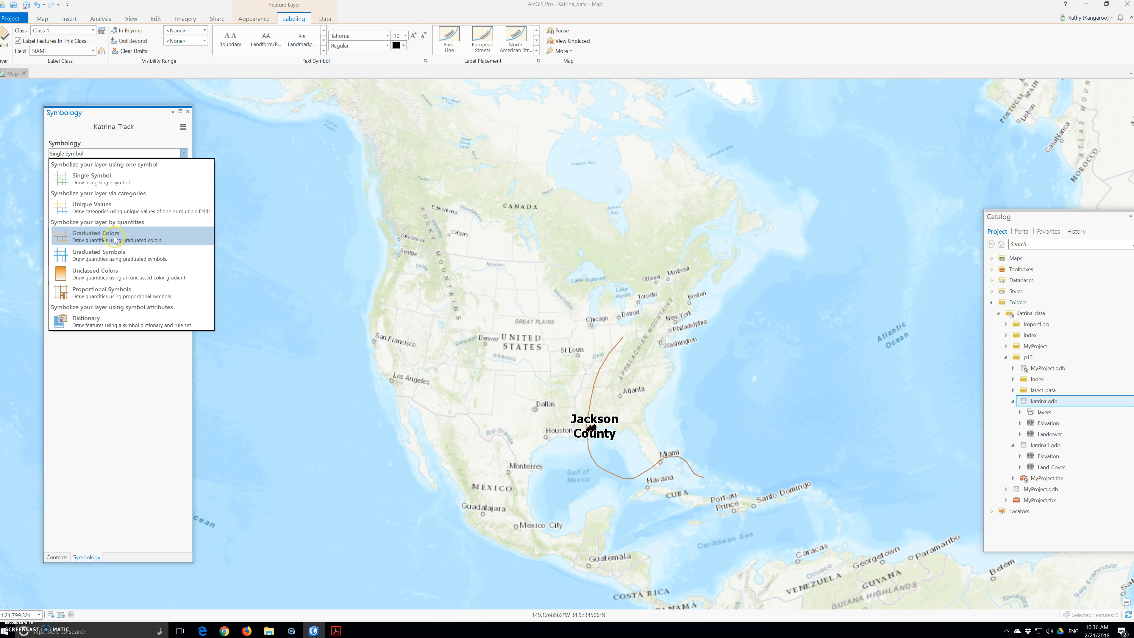
click(115, 238)
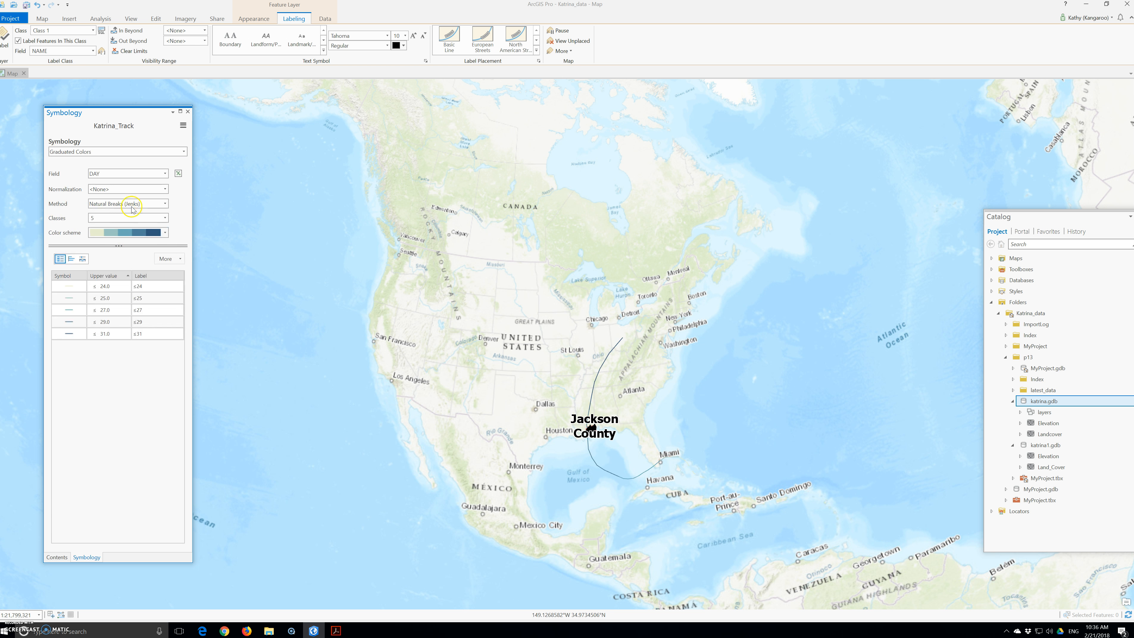
click(144, 179)
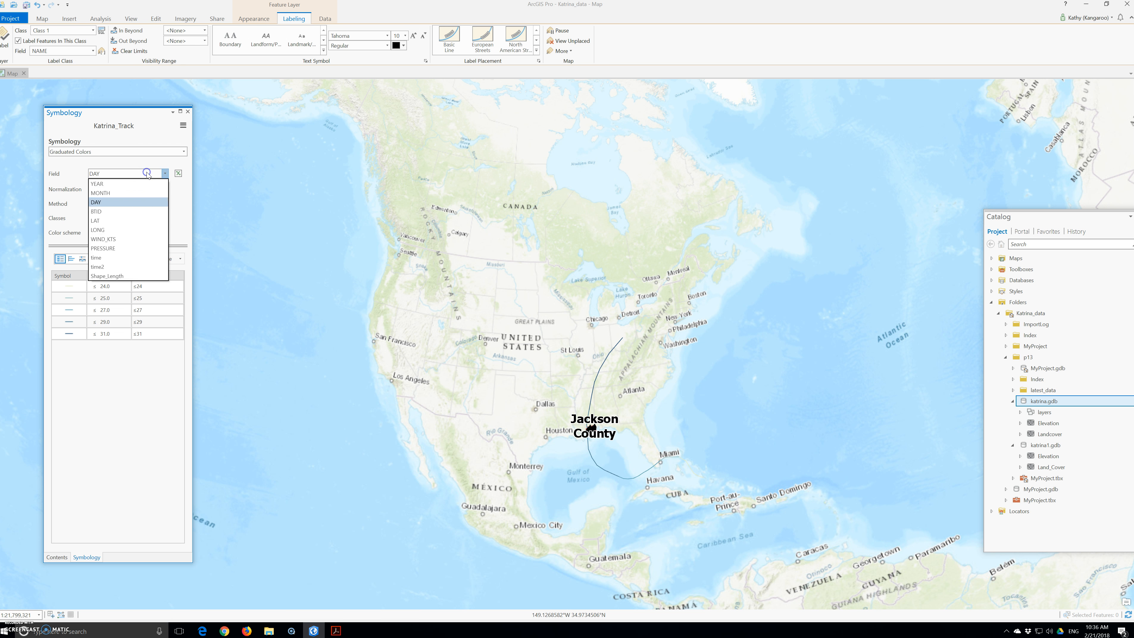
click(130, 246)
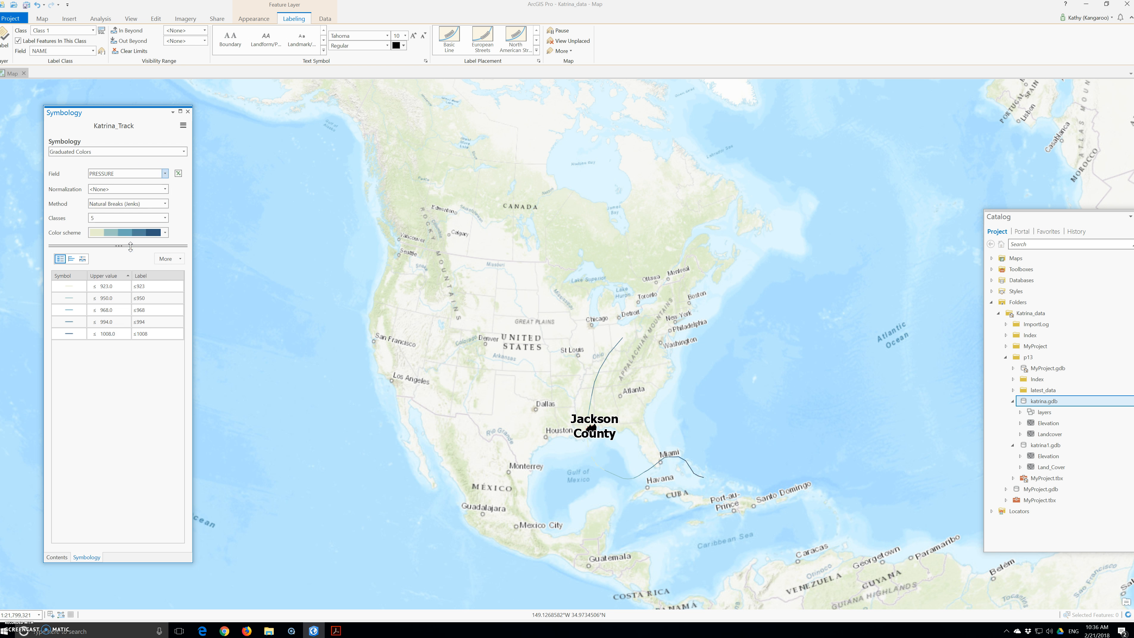
Apply the Yellow to Red color scheme to the track's pressure classes
click(127, 220)
click(165, 232)
scroll(153, 362, down, 2)
scroll(152, 362, down, 3)
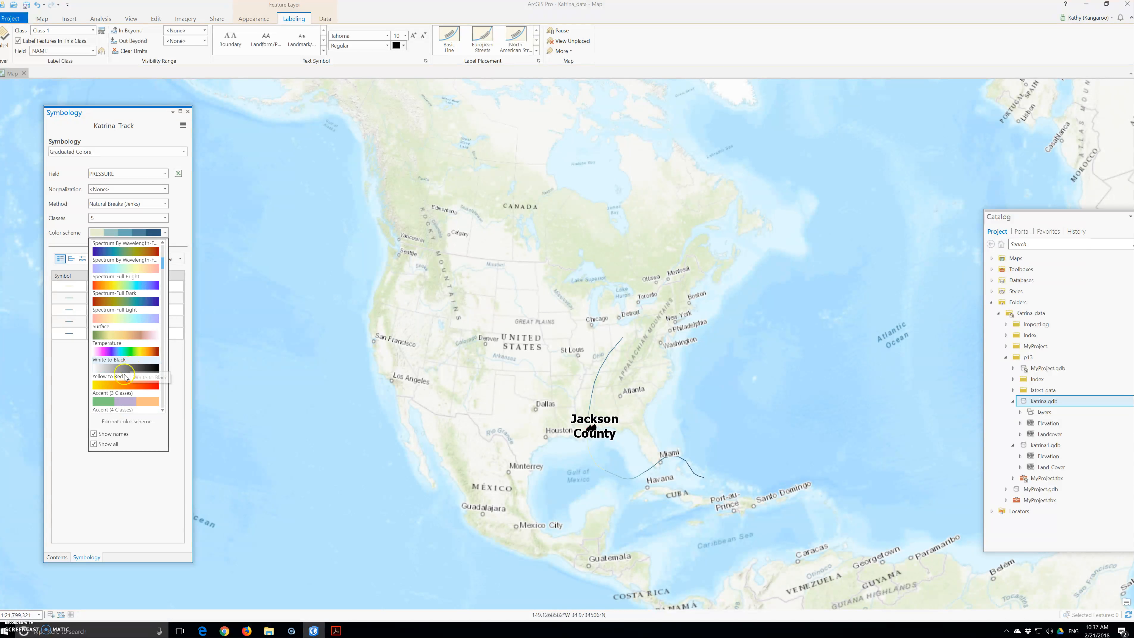
click(121, 383)
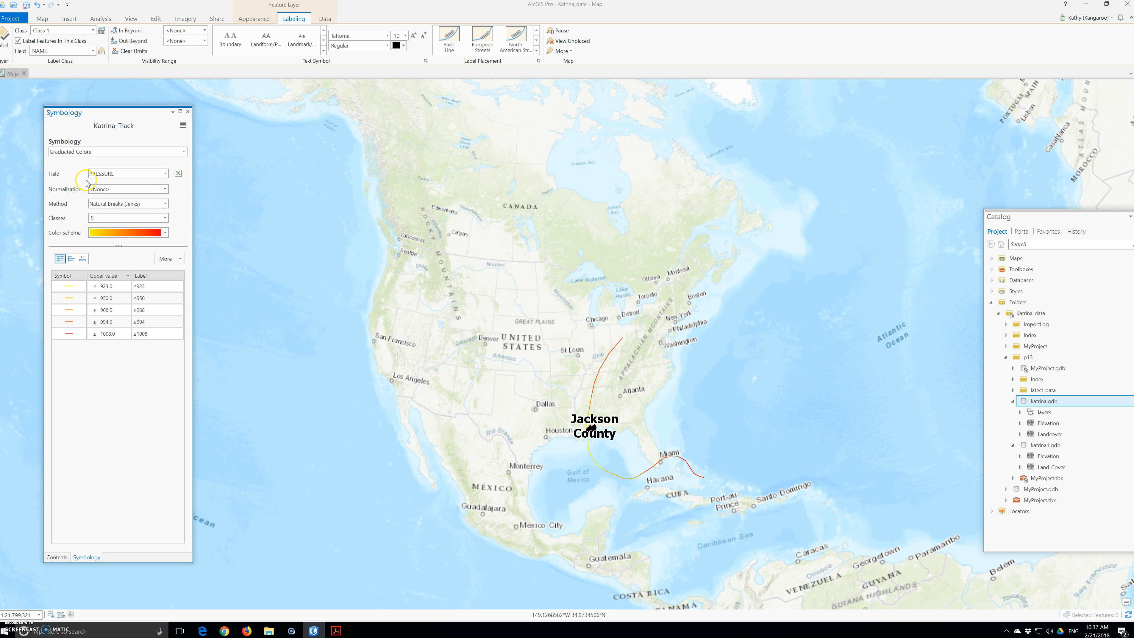
Format all track symbols with a 5 pt line width and apply the change
click(166, 259)
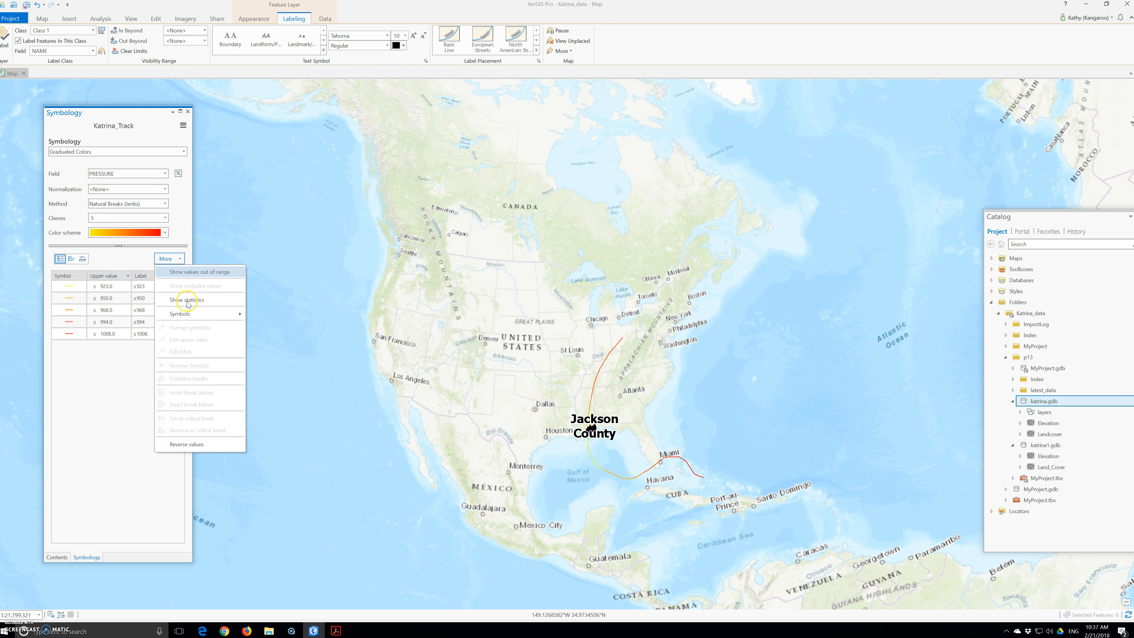
mouse_move(207, 314)
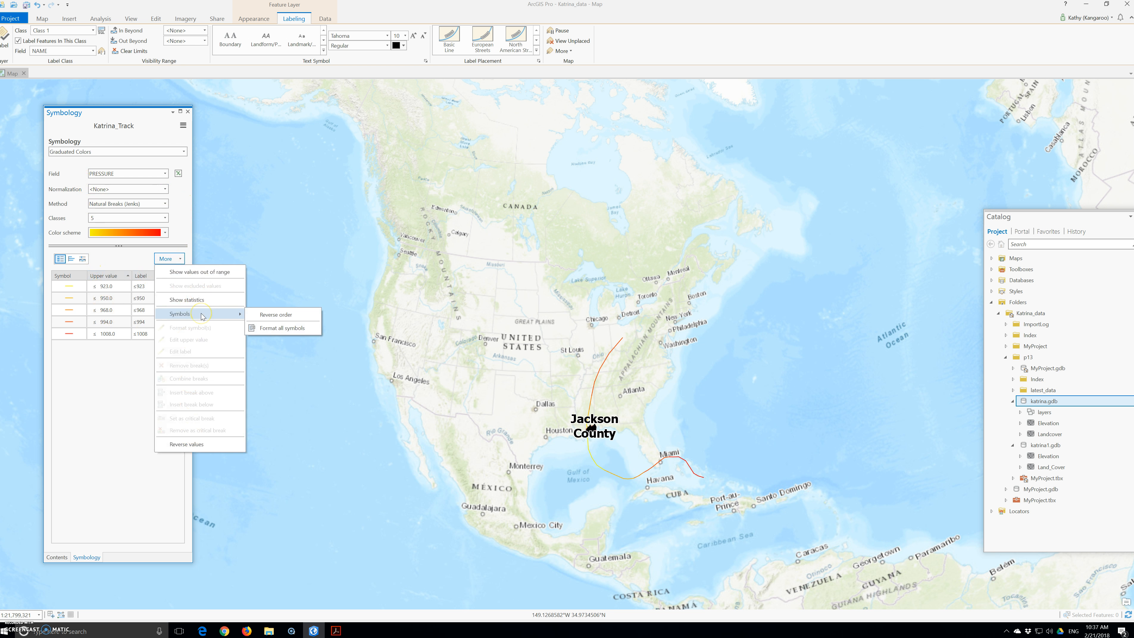
click(291, 330)
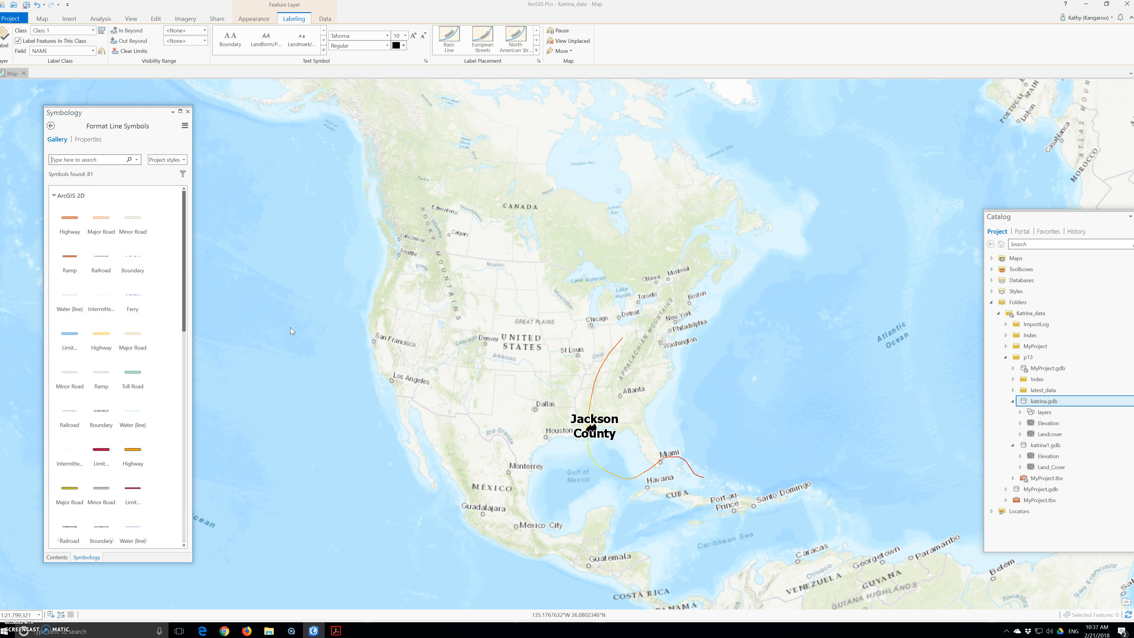
click(87, 140)
drag(161, 201, 147, 201)
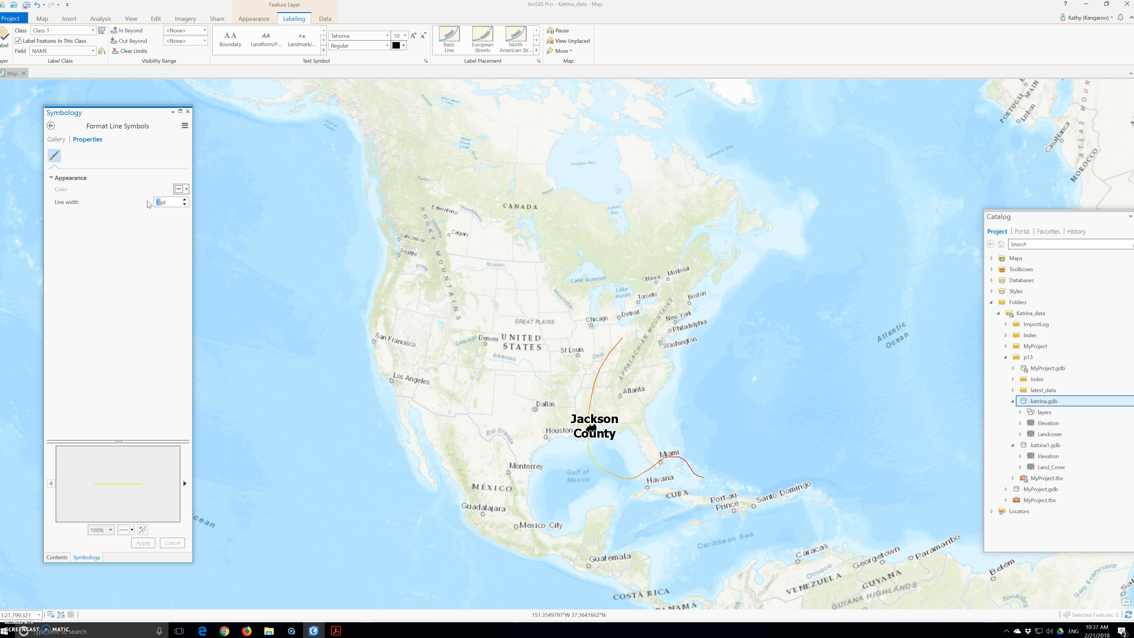
click(148, 208)
text(5)
click(172, 200)
click(184, 205)
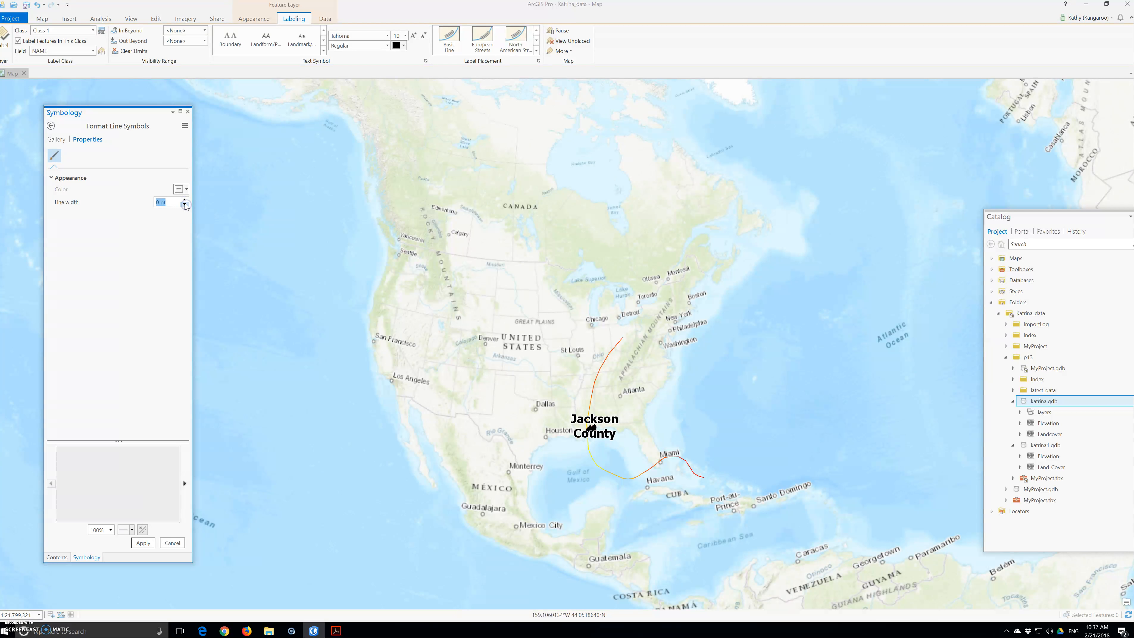
click(185, 199)
click(185, 199)
click(186, 199)
click(185, 200)
click(185, 200)
click(145, 544)
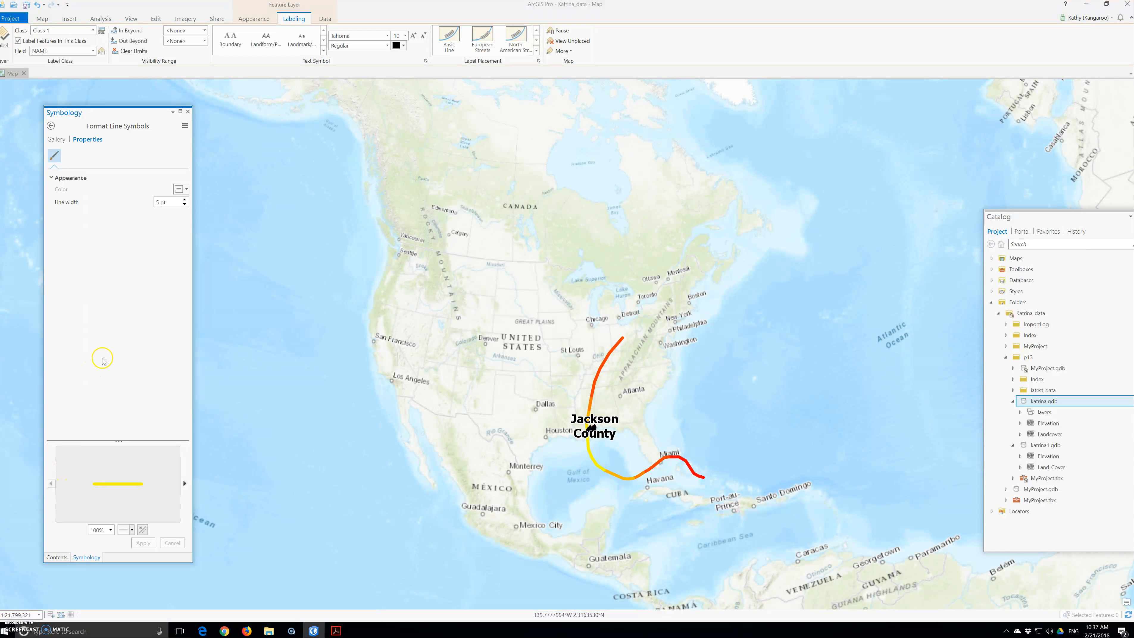
click(188, 113)
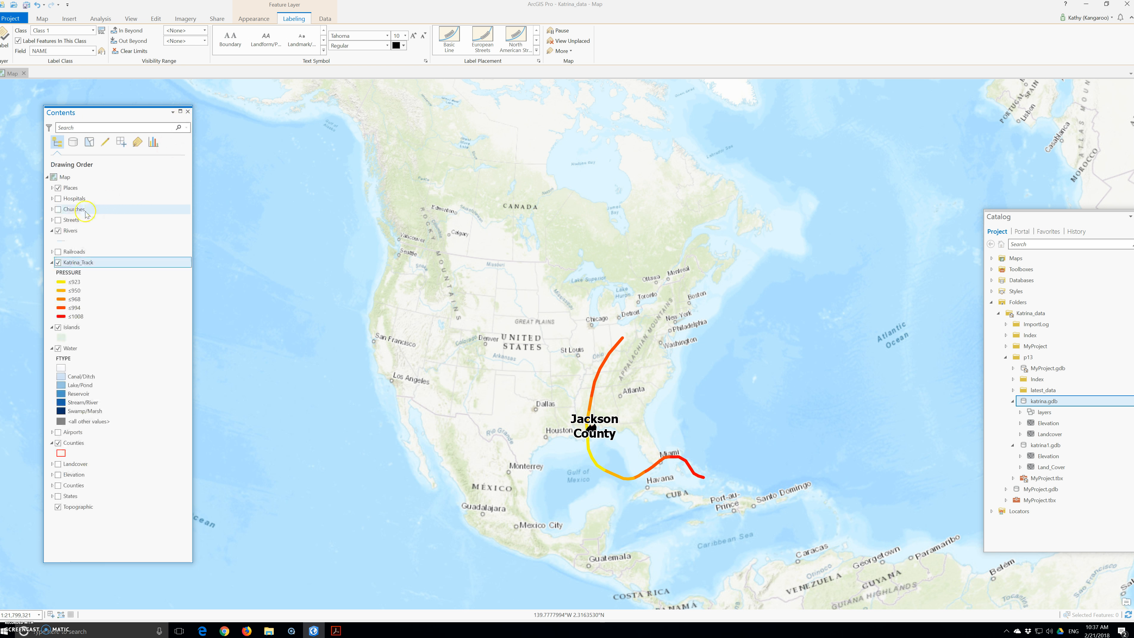
Enable time on the Katrina_Track layer using a single time field, time2, in its layer properties
right_click(68, 264)
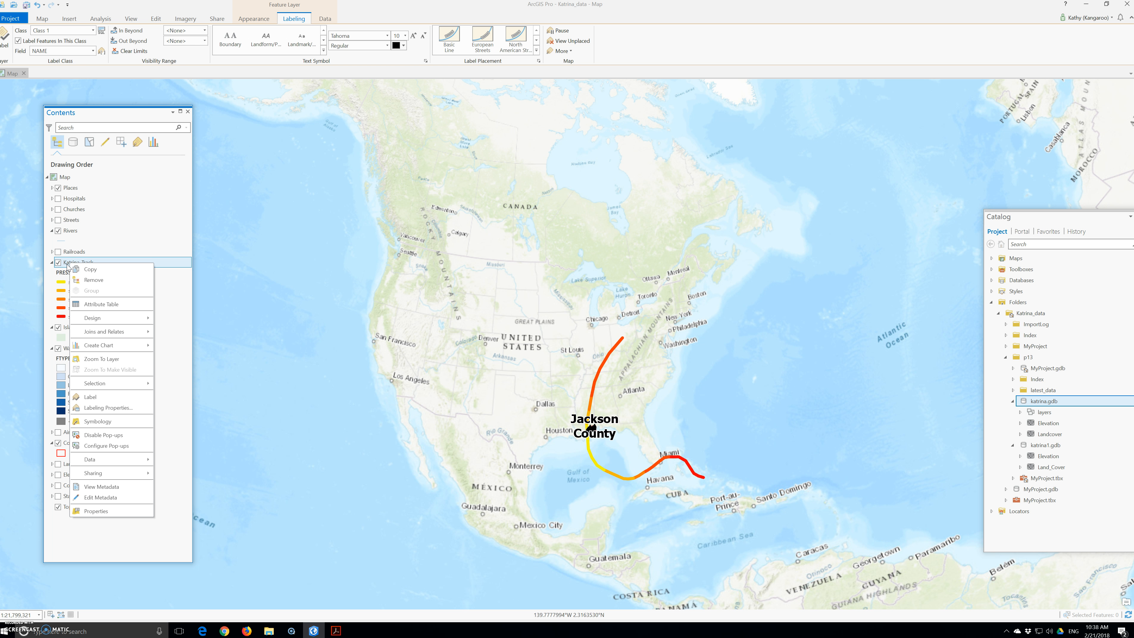
mouse_move(106, 385)
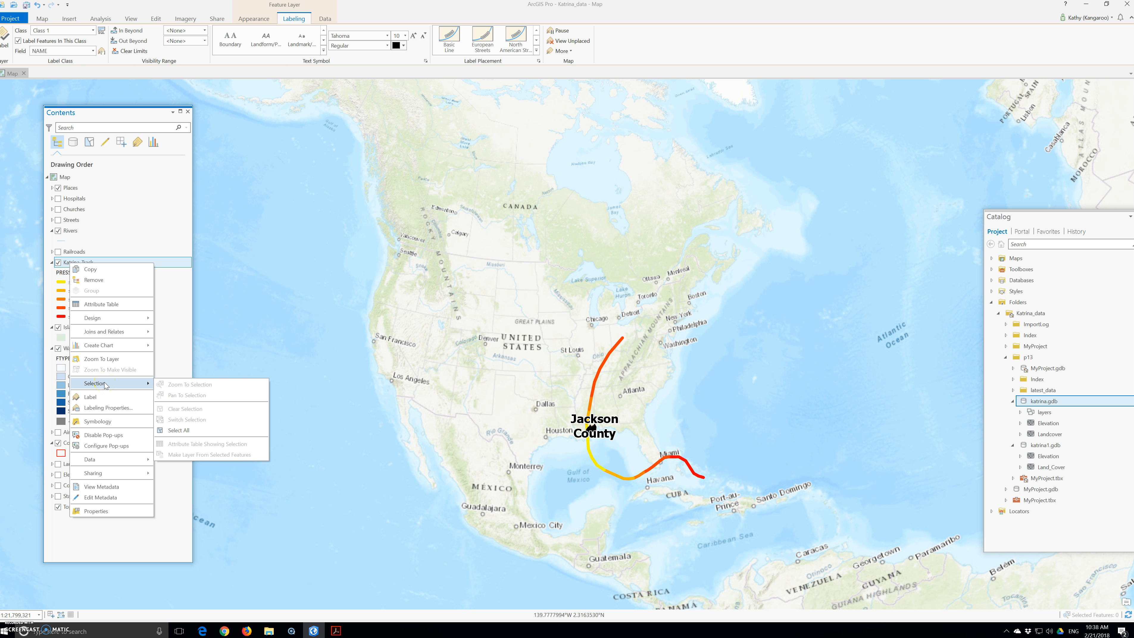
click(93, 512)
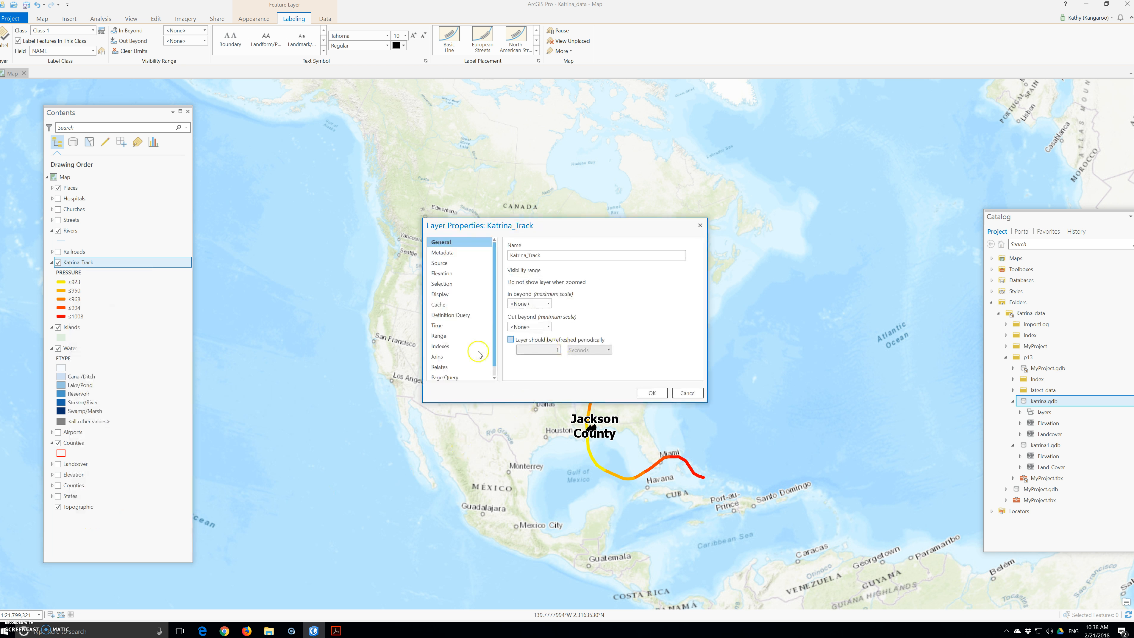
click(438, 326)
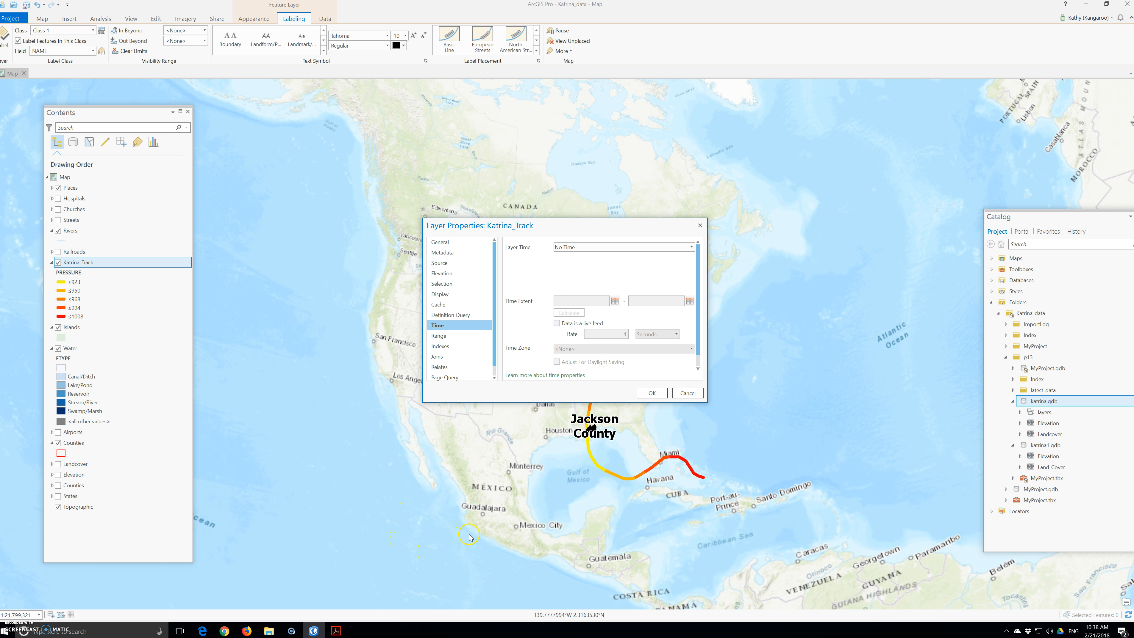
click(604, 248)
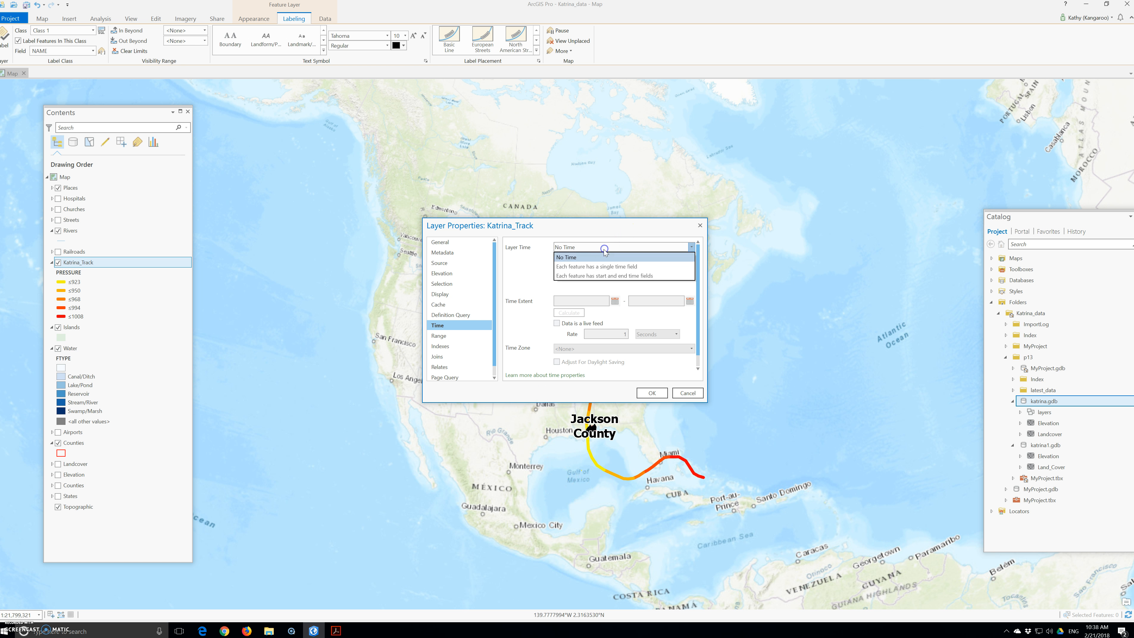
click(602, 268)
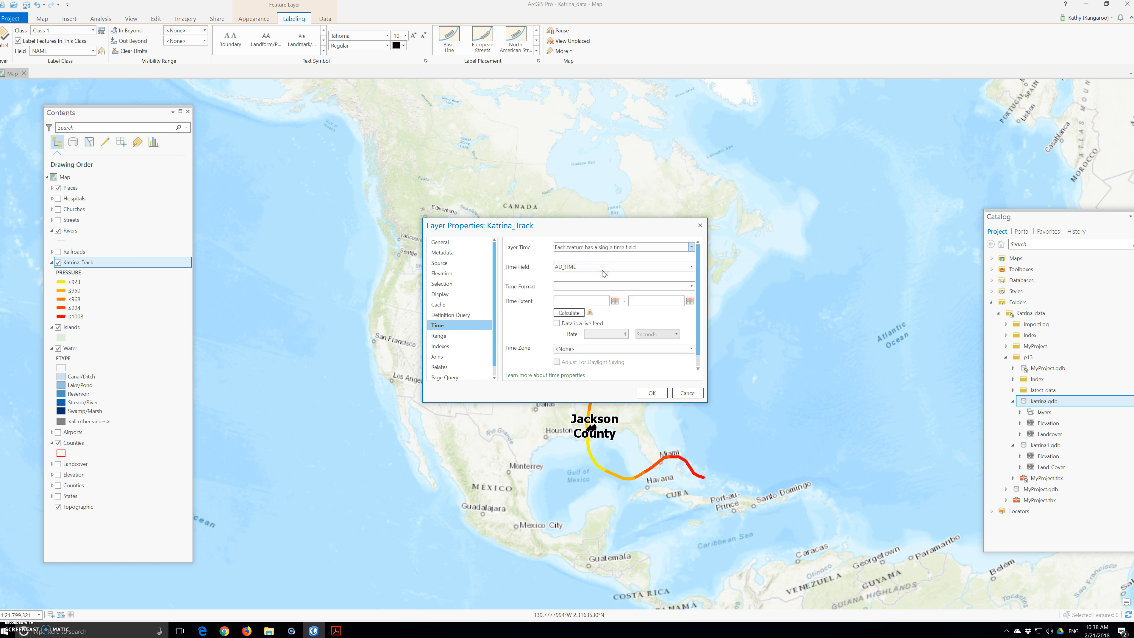
click(602, 269)
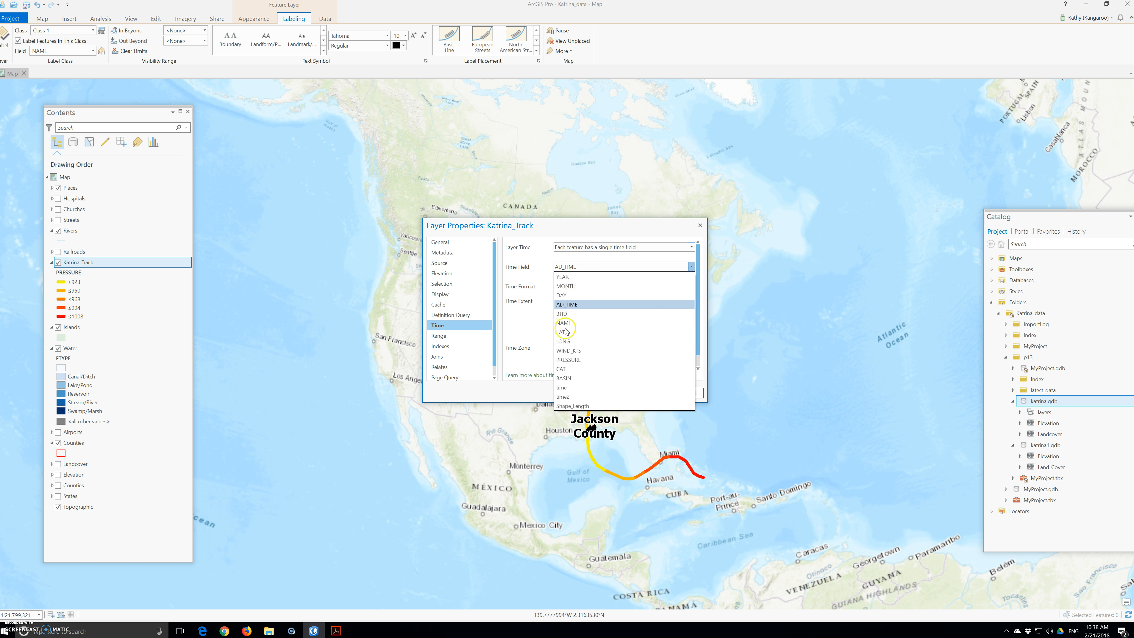
click(562, 397)
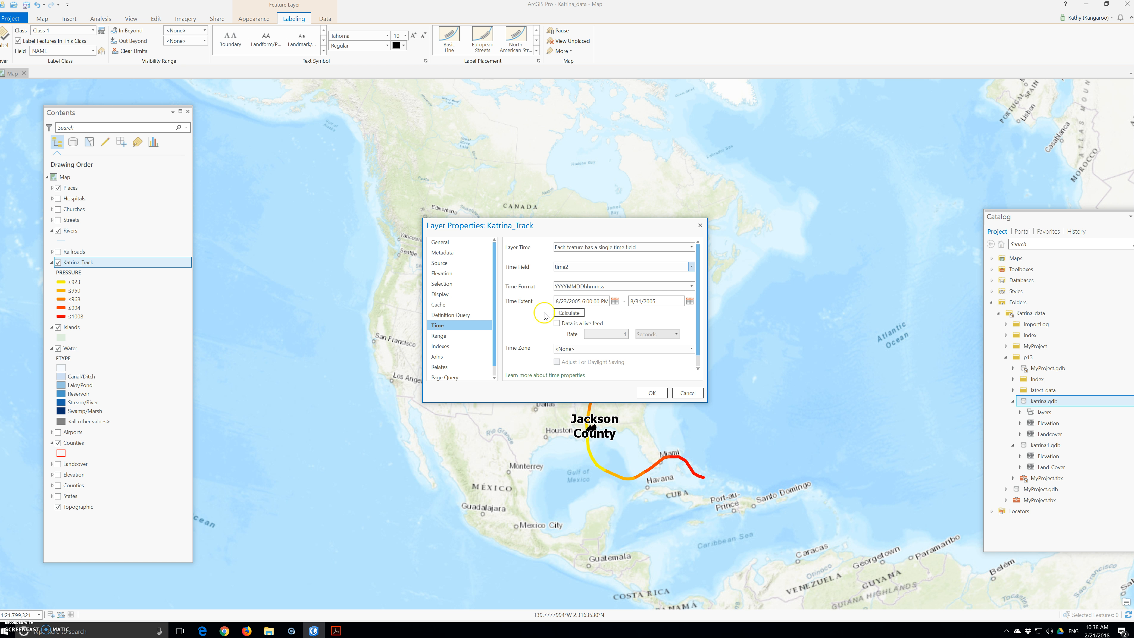
click(658, 395)
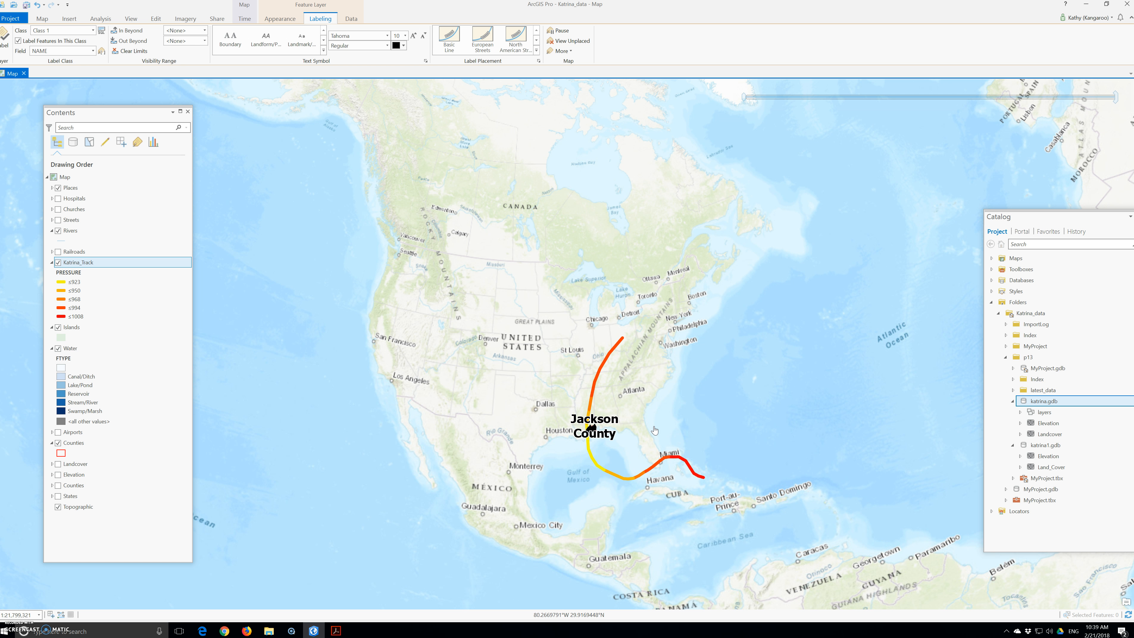
Play the track's time animation and set the number of time steps to 18
click(245, 18)
click(273, 29)
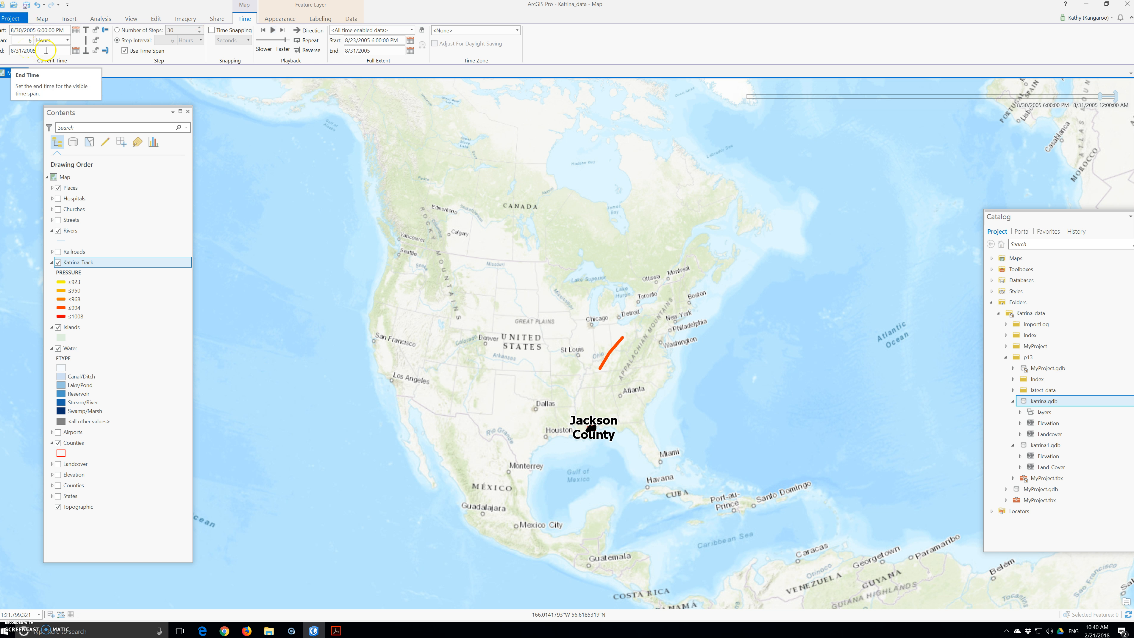
click(117, 31)
drag(179, 31, 155, 28)
text(18)
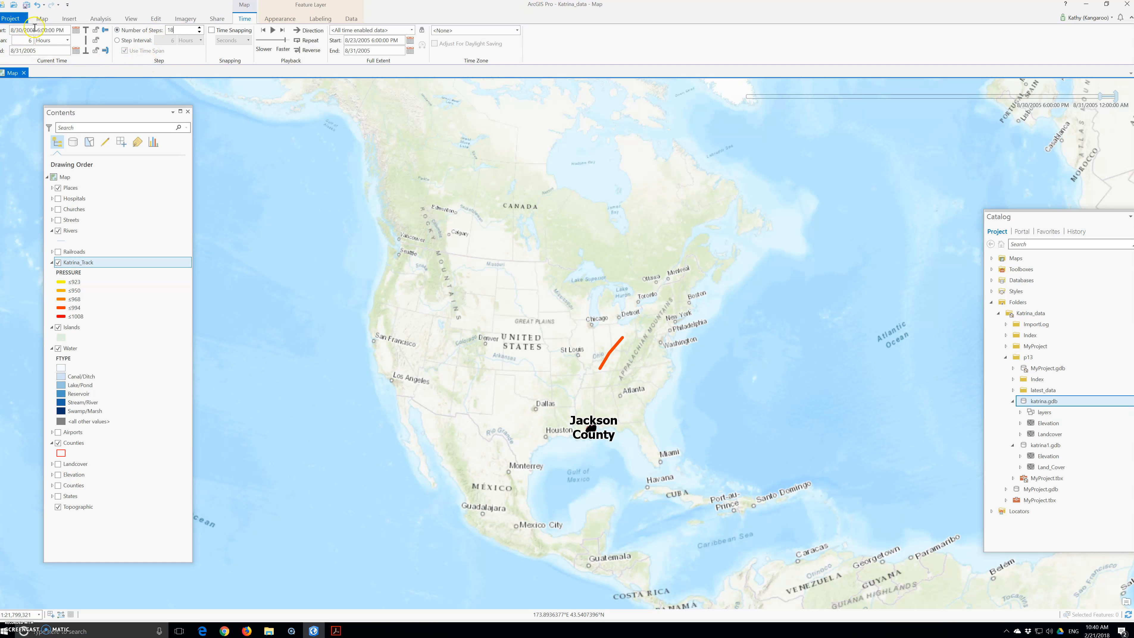
Set the current start time to August 15, 2005
click(73, 30)
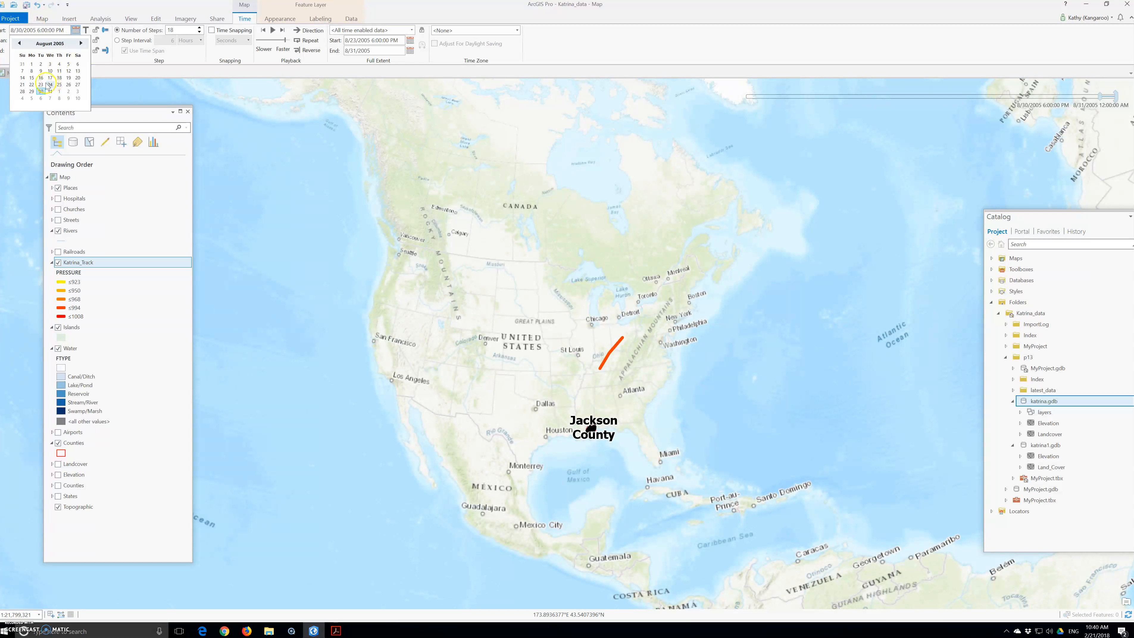
click(31, 77)
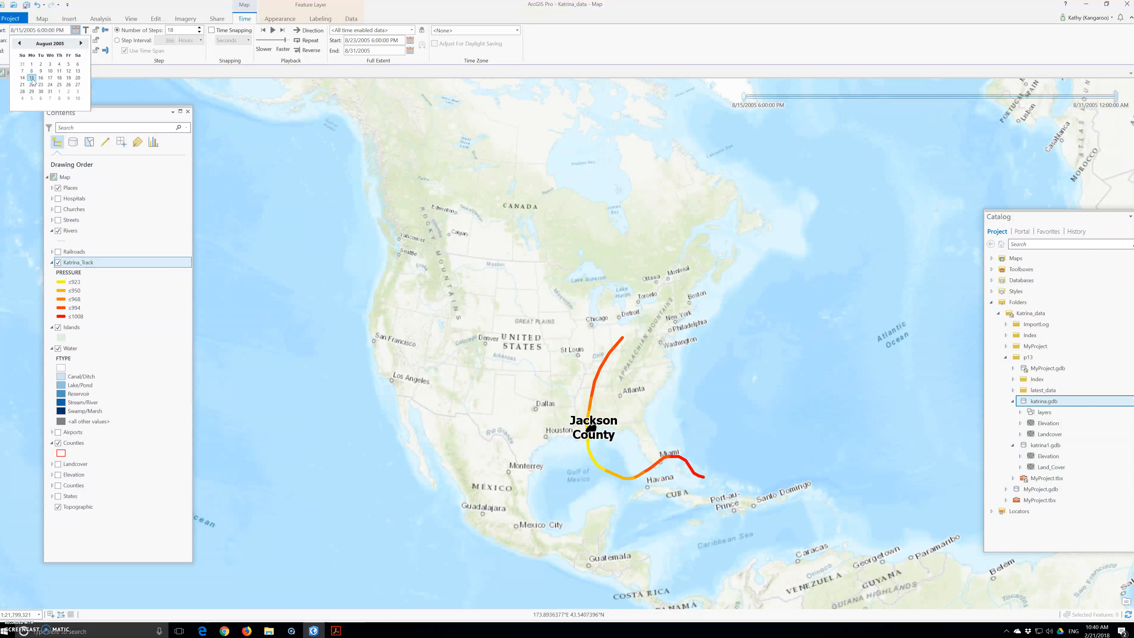
click(31, 78)
click(105, 76)
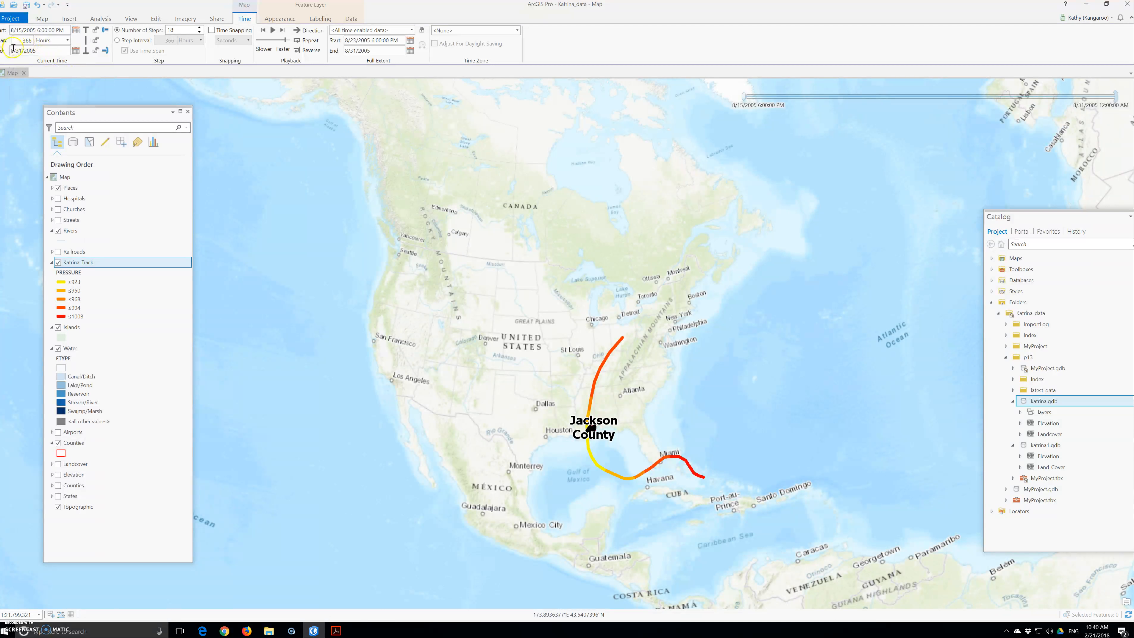
Set the current time span to 14.399 Days
click(21, 42)
drag(26, 41, 41, 41)
key(BackSpace)
key(BackSpace)
text(14.399)
click(61, 41)
click(43, 97)
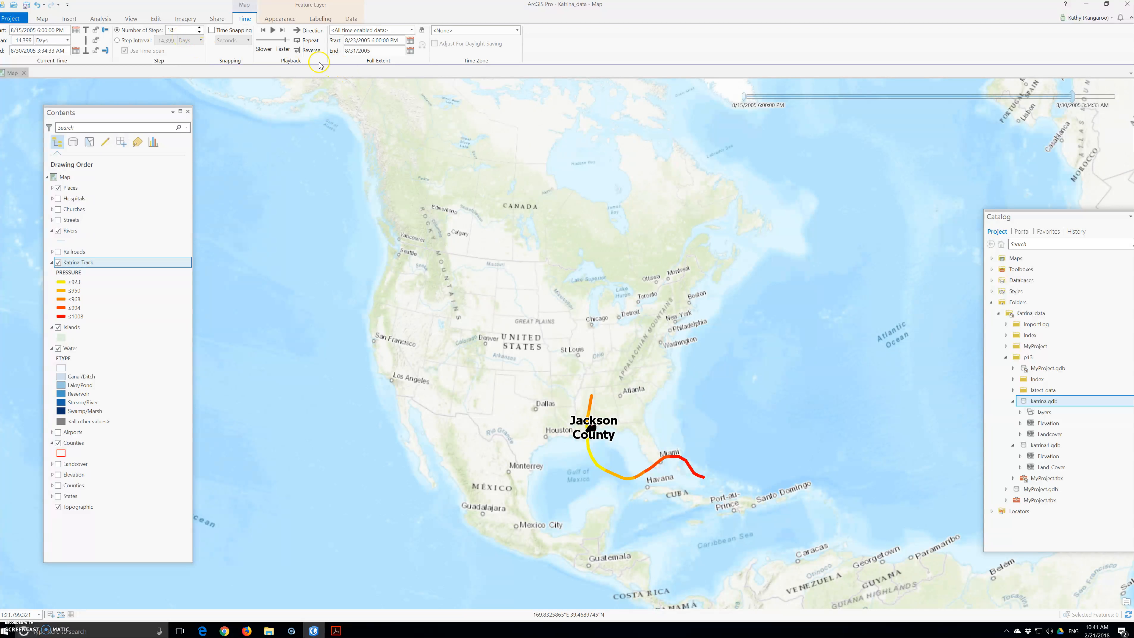
Adjust the playback speed and play the hurricane track animation
drag(285, 42, 280, 42)
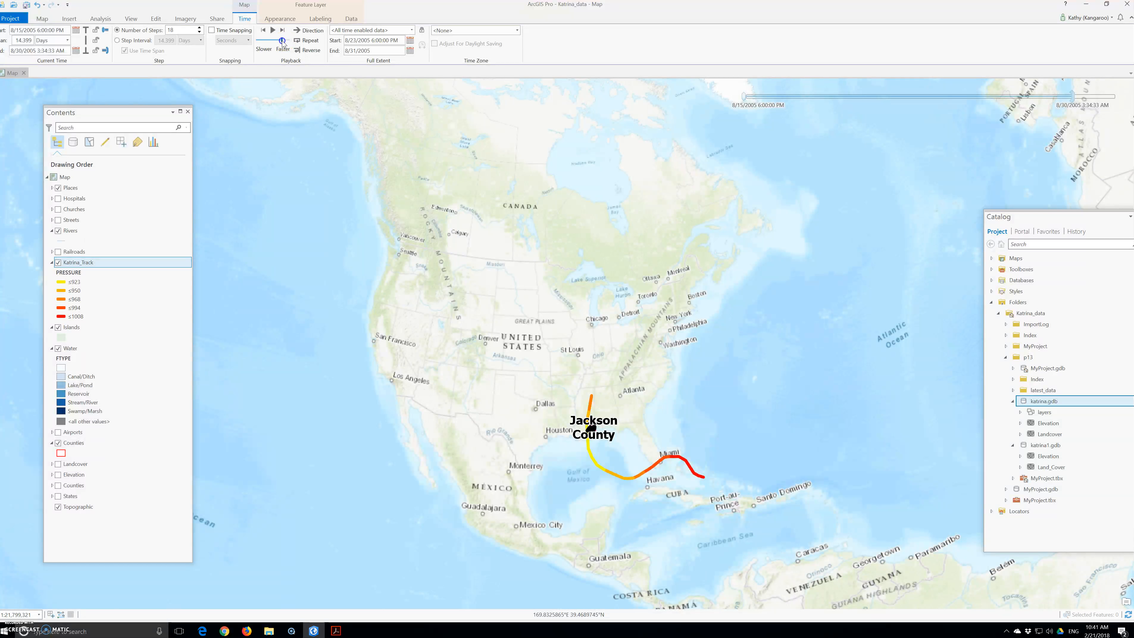
click(272, 31)
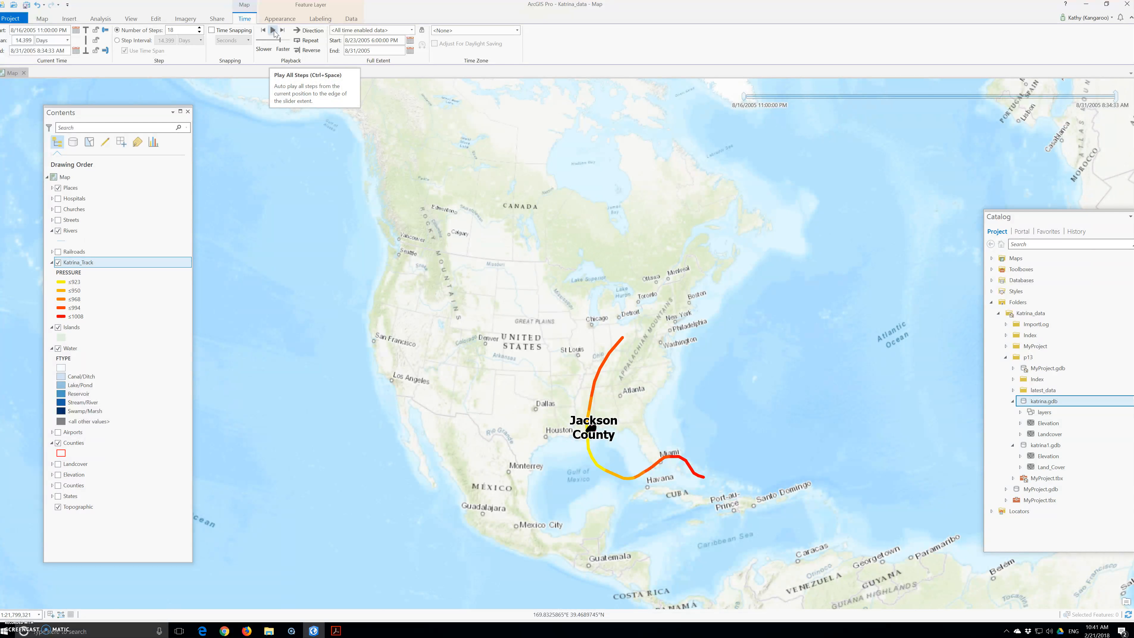
click(272, 31)
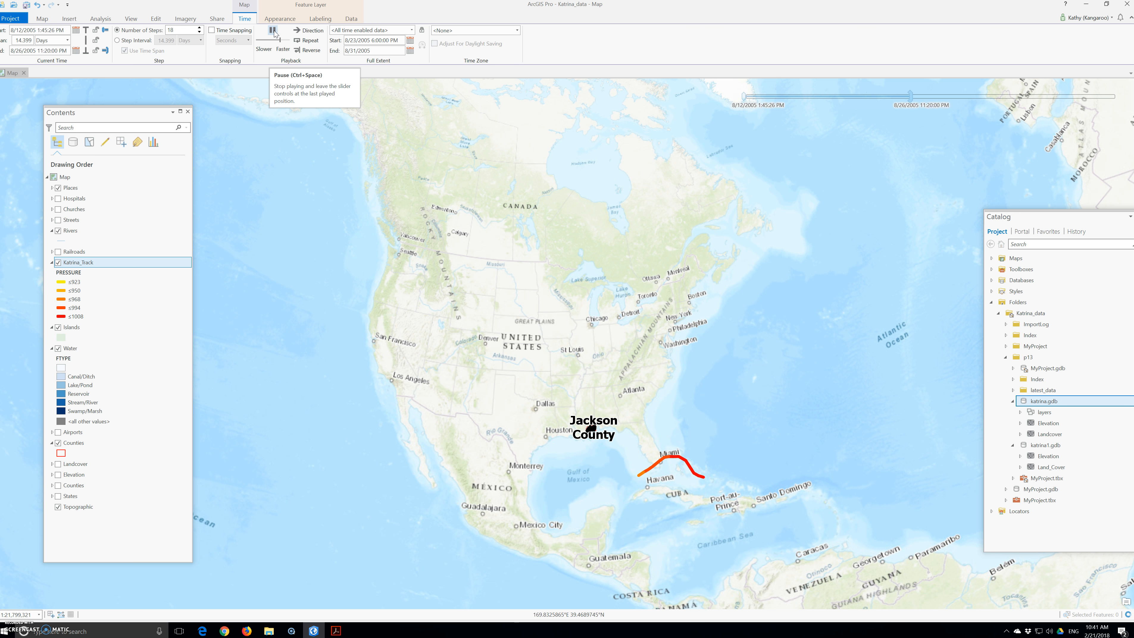
click(272, 32)
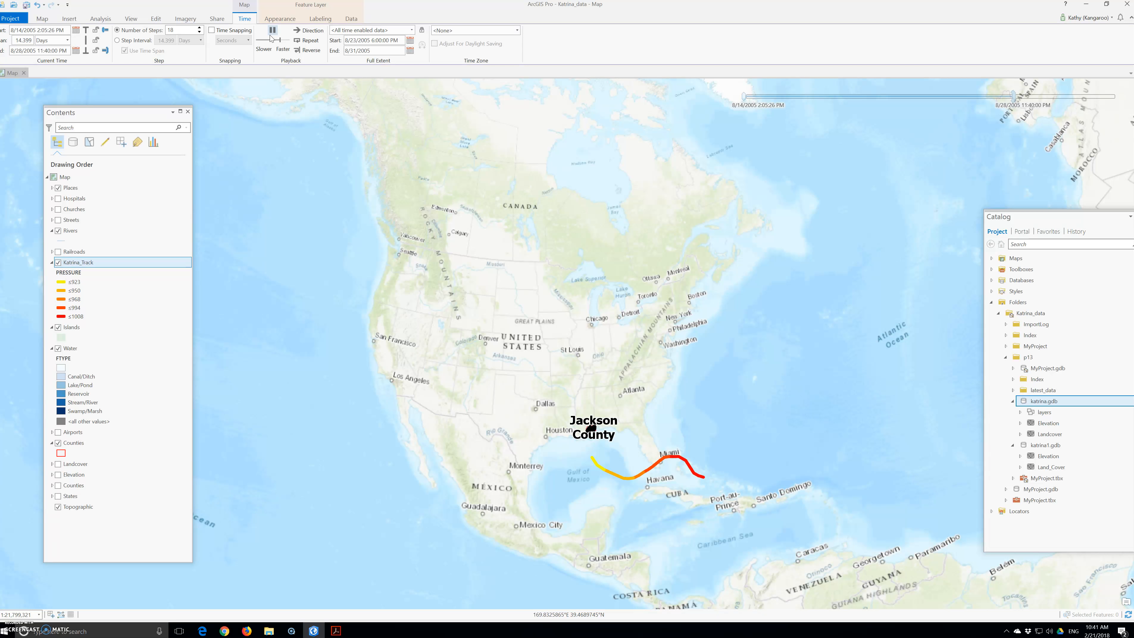
Pause the track animation and save the project
click(270, 39)
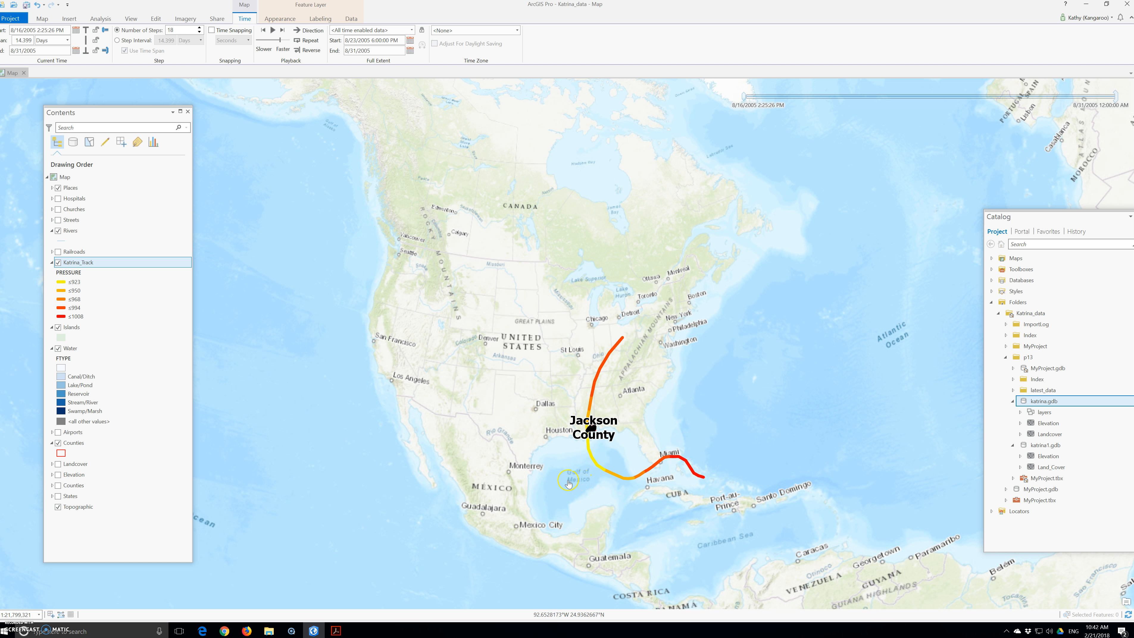
drag(1014, 224, 991, 220)
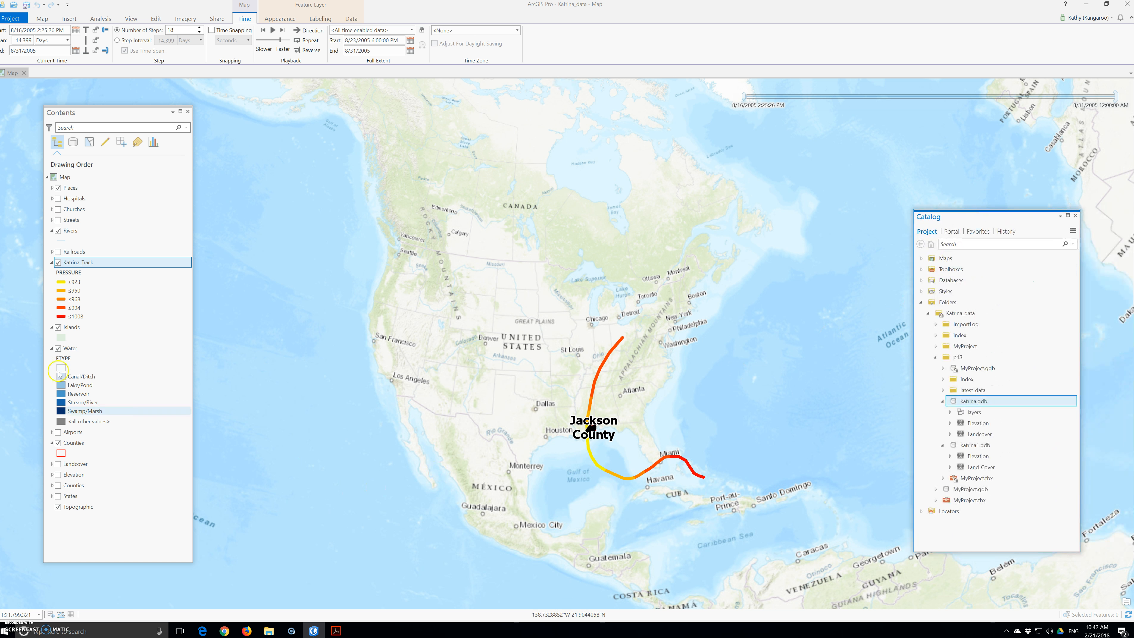
click(9, 19)
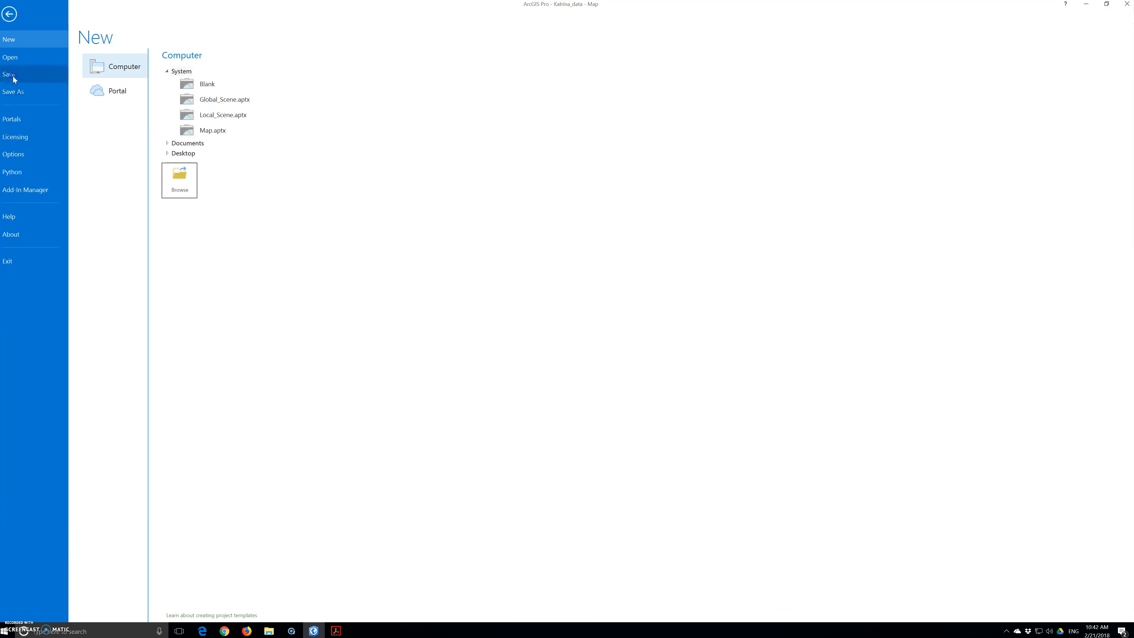
click(12, 80)
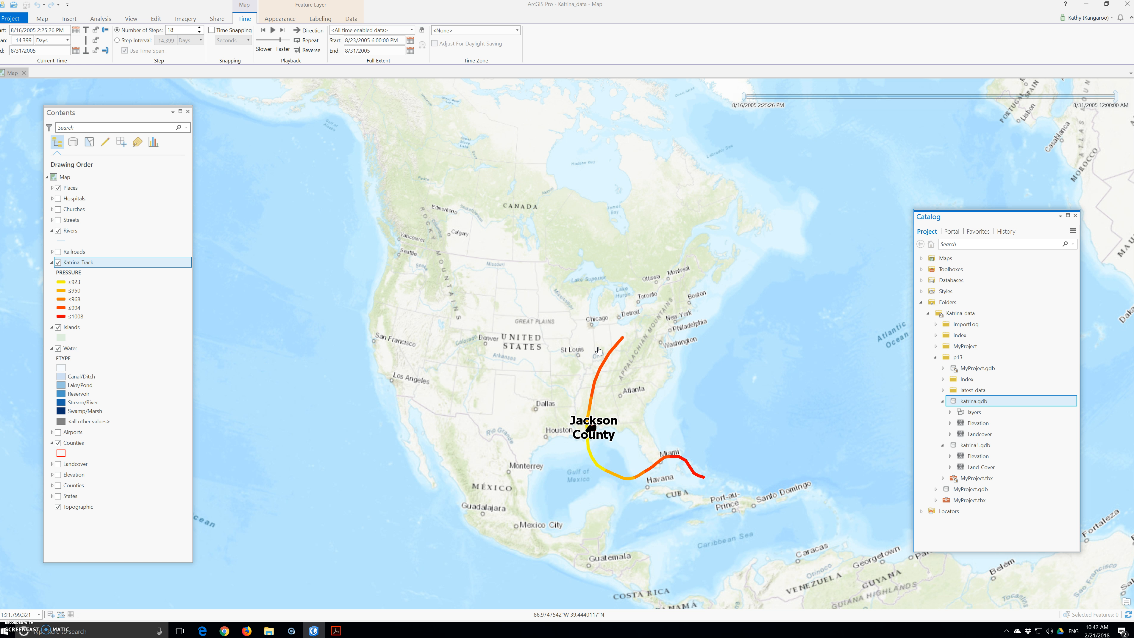
click(336, 632)
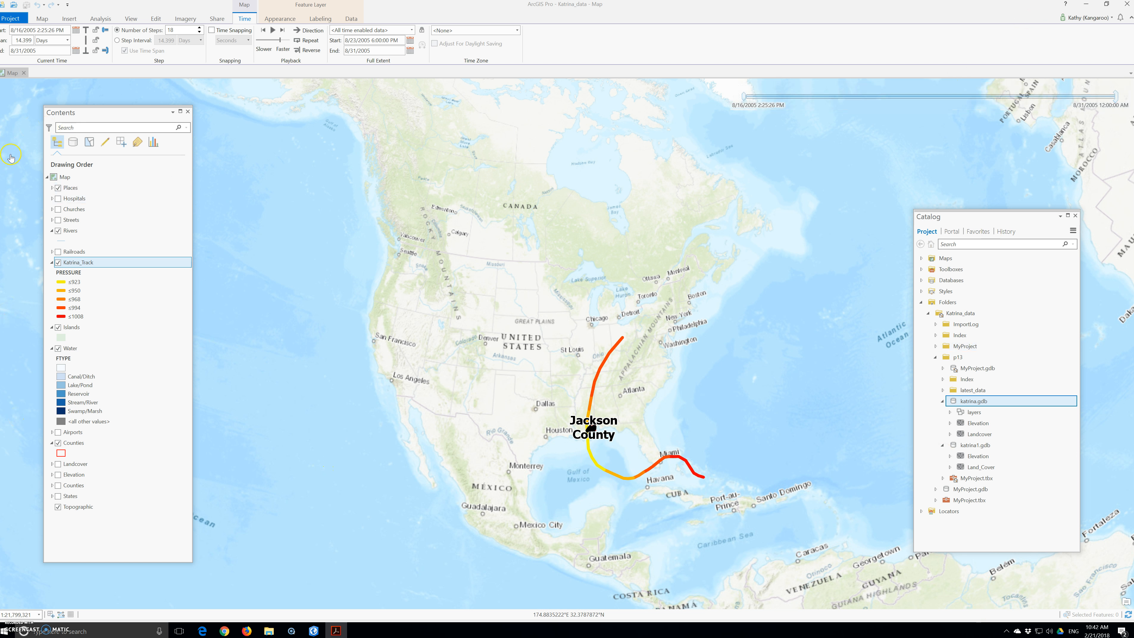
Rename the map as Hurricane Katrina
click(66, 177)
right_click(65, 177)
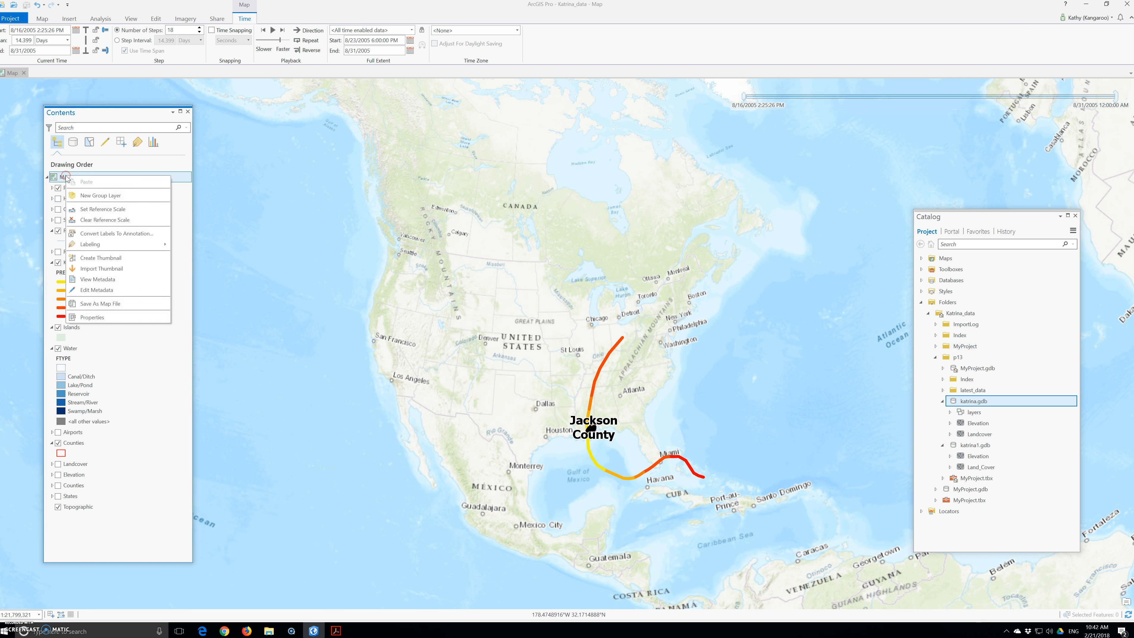
click(63, 177)
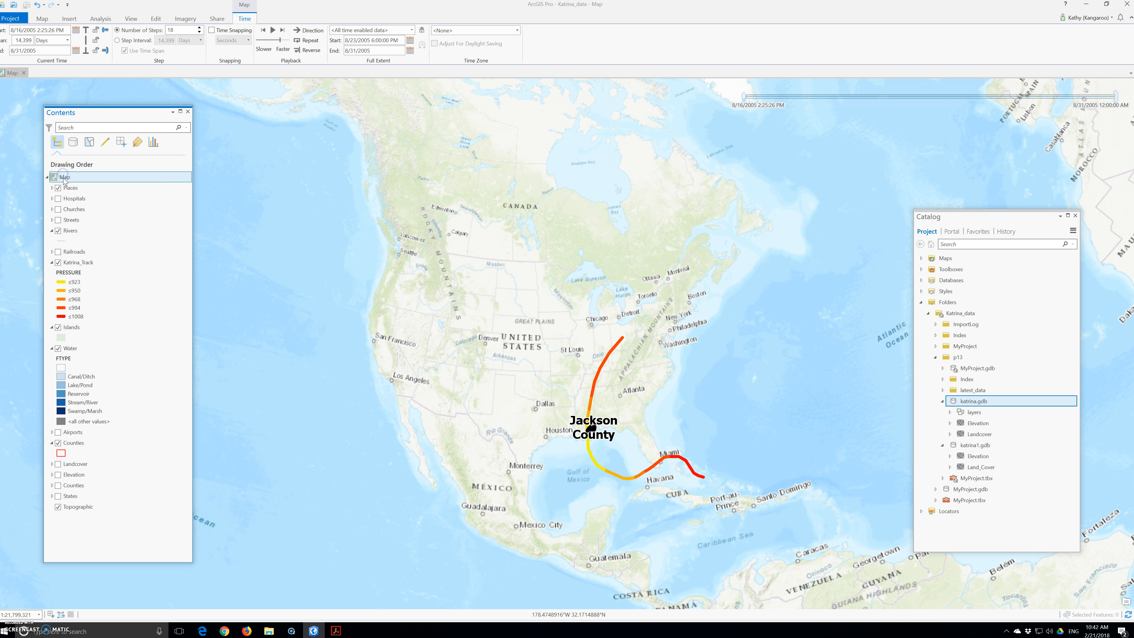
text(Hurricane Katrina)
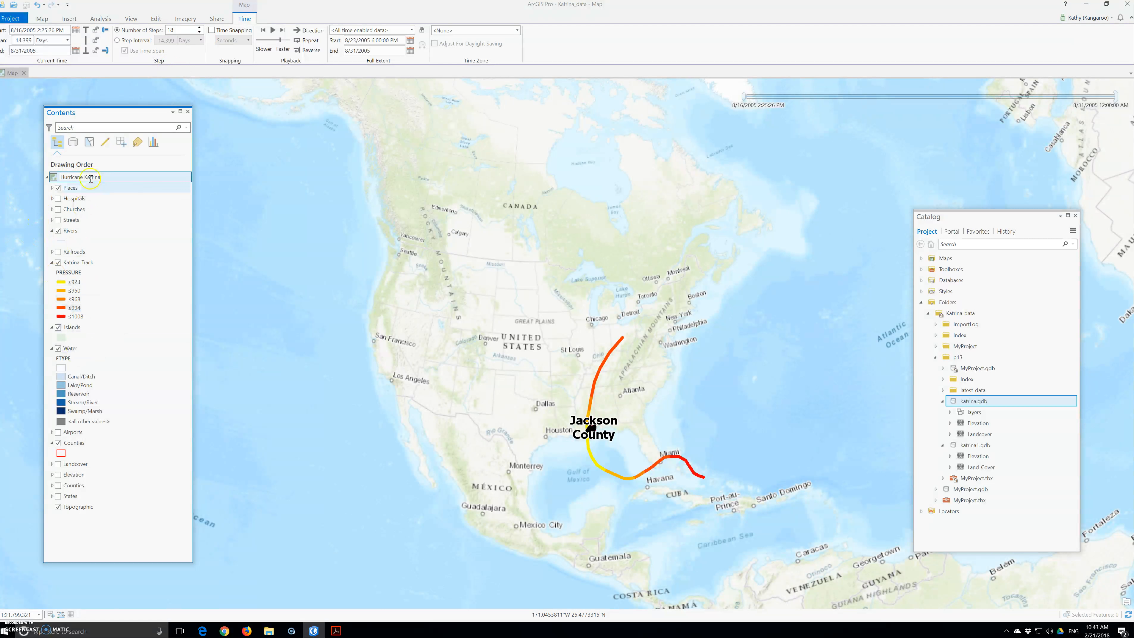
Collapse the Hurricane Katrina map's layer list in Contents
right_click(56, 179)
right_click(55, 179)
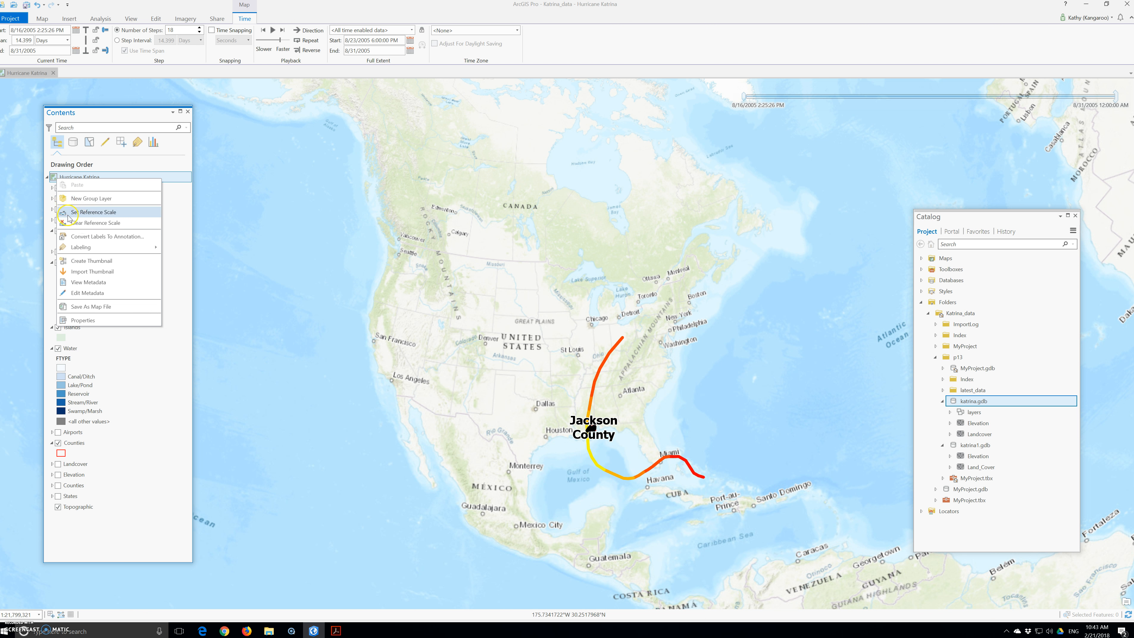
click(52, 175)
right_click(79, 178)
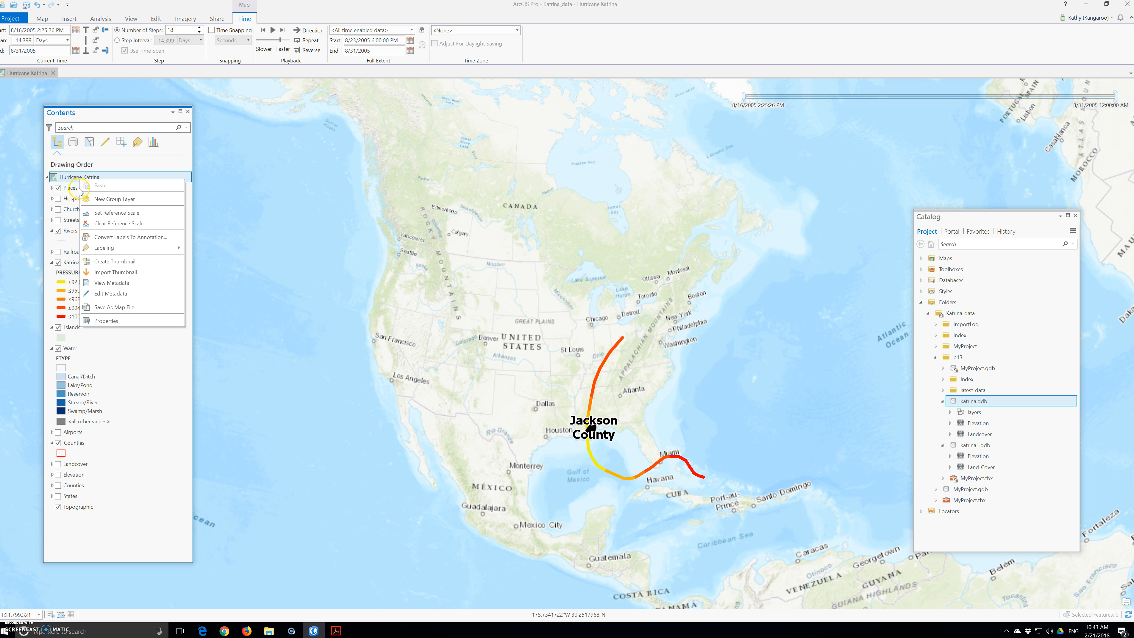
click(70, 177)
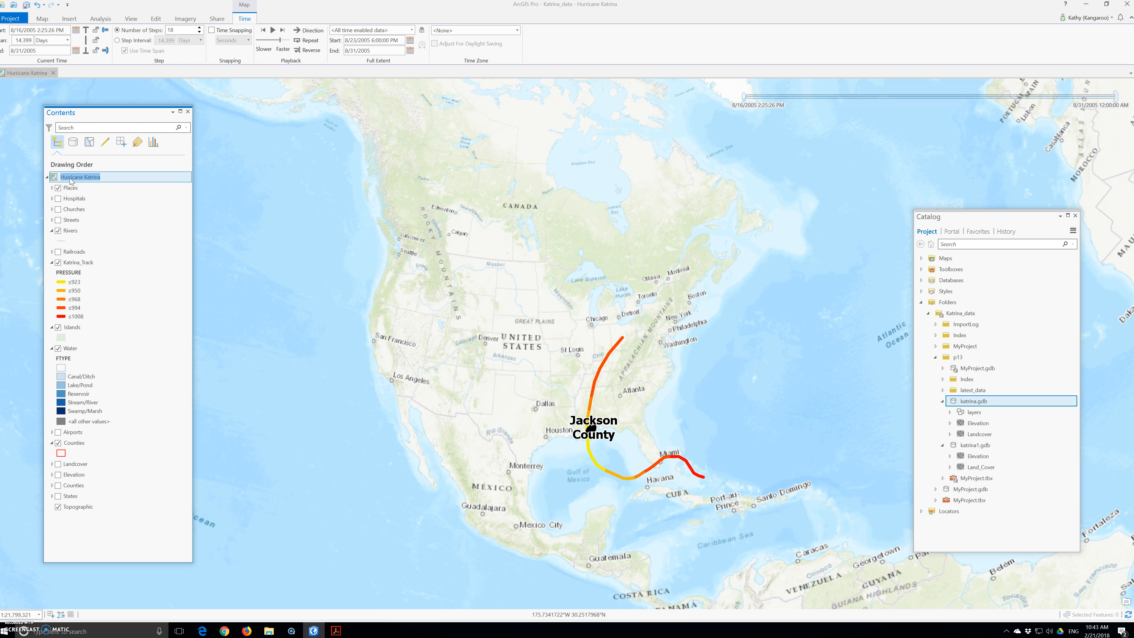
click(64, 521)
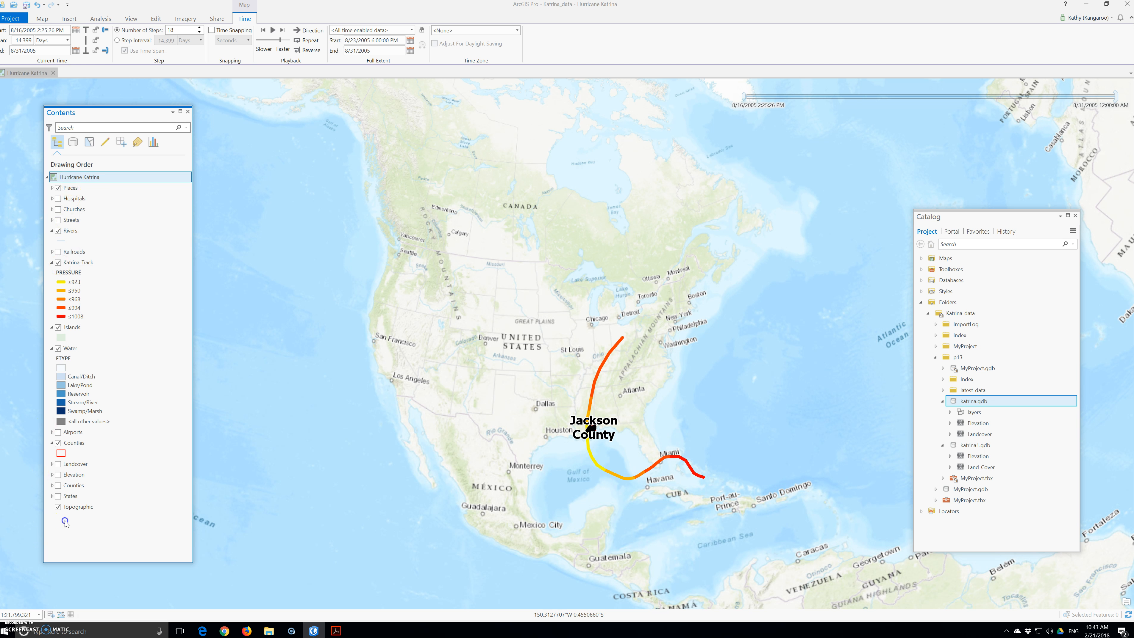
click(48, 177)
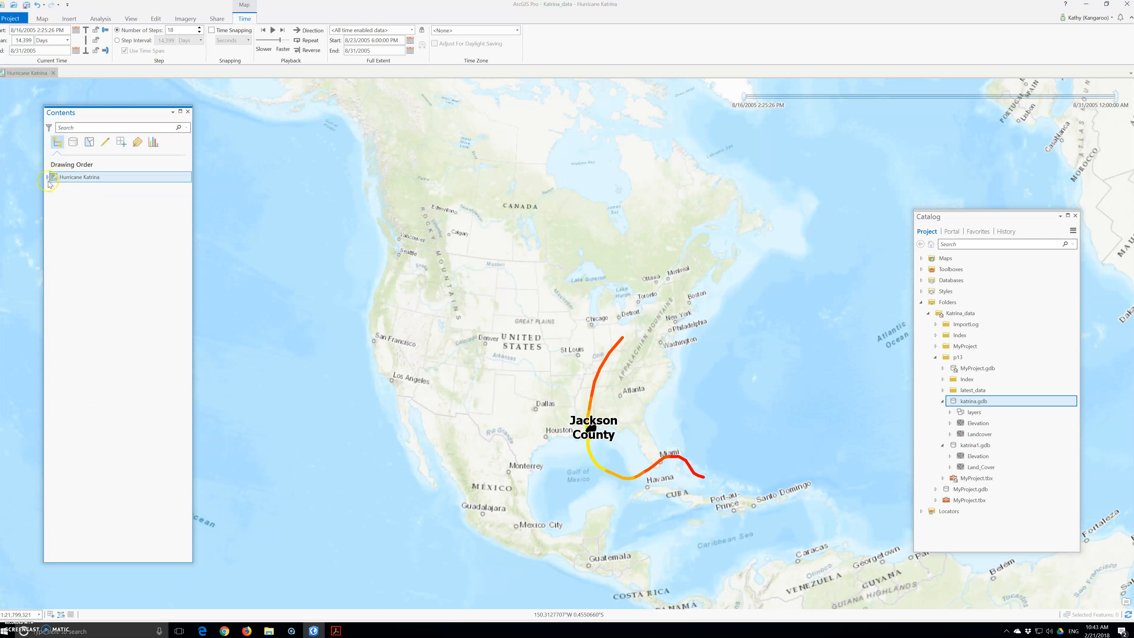
click(69, 211)
right_click(77, 178)
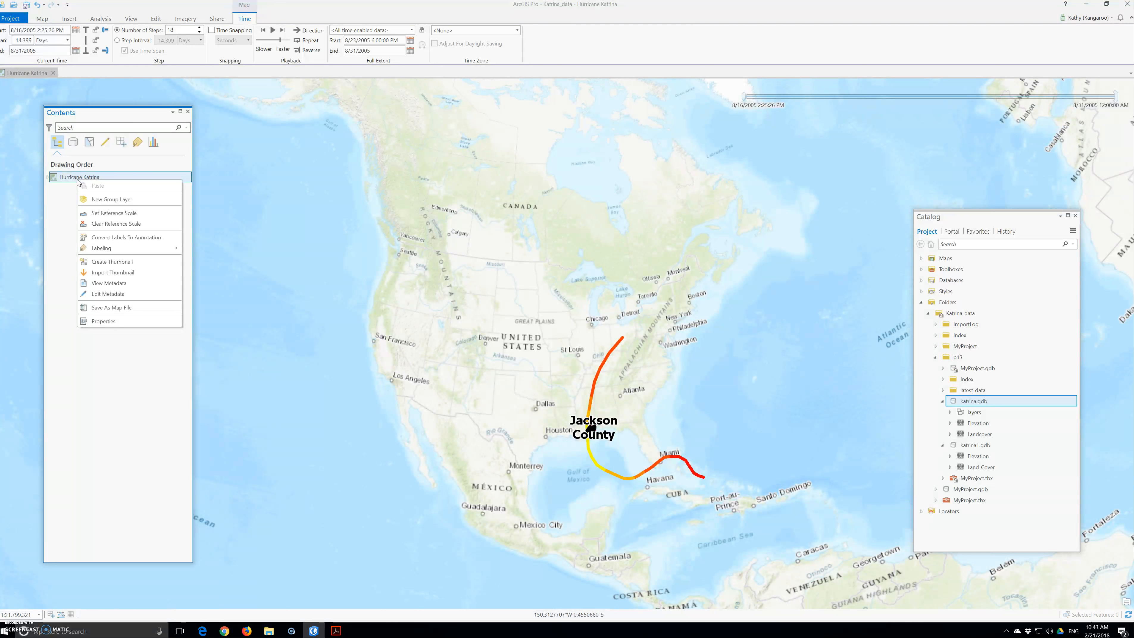
click(61, 179)
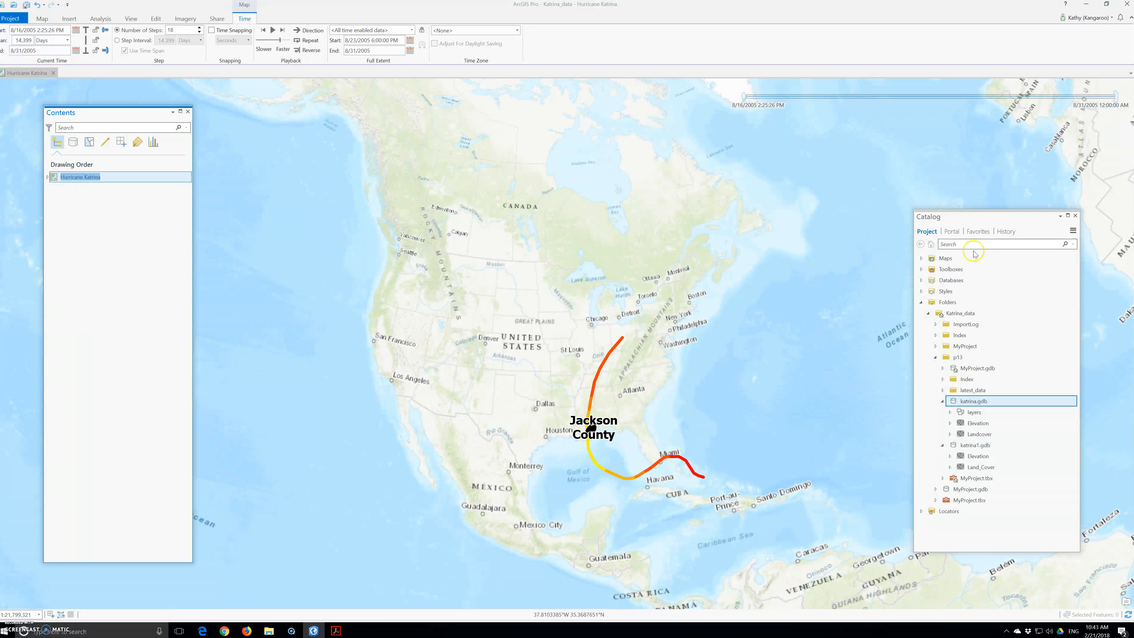
Copy the Hurricane Katrina map in the Catalog and paste it into the Maps folder
click(921, 259)
right_click(940, 269)
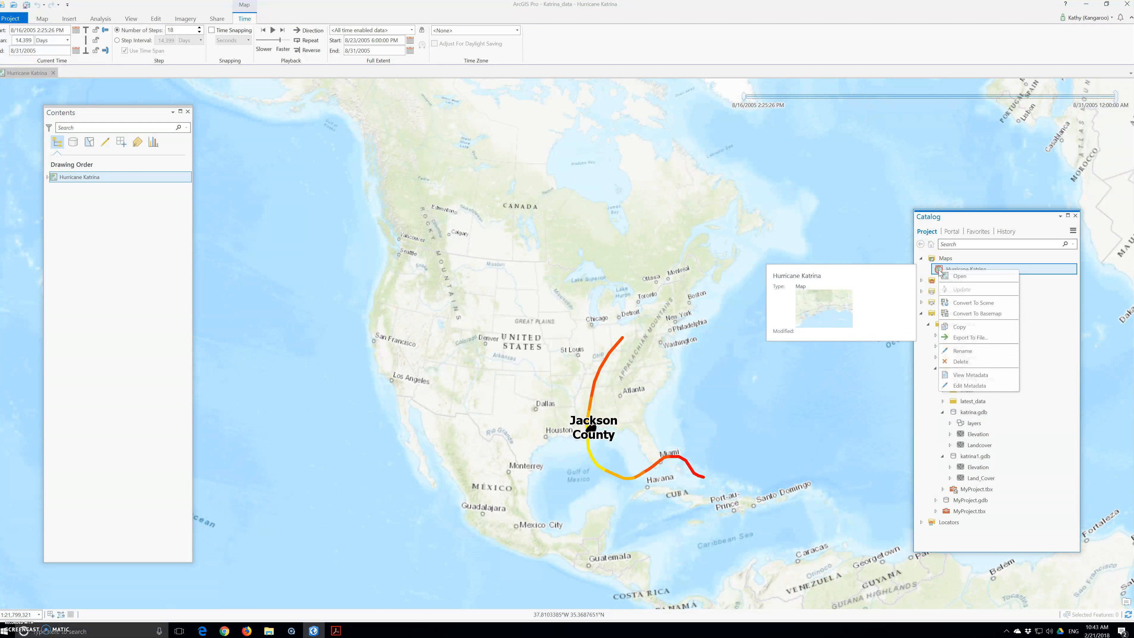
click(966, 328)
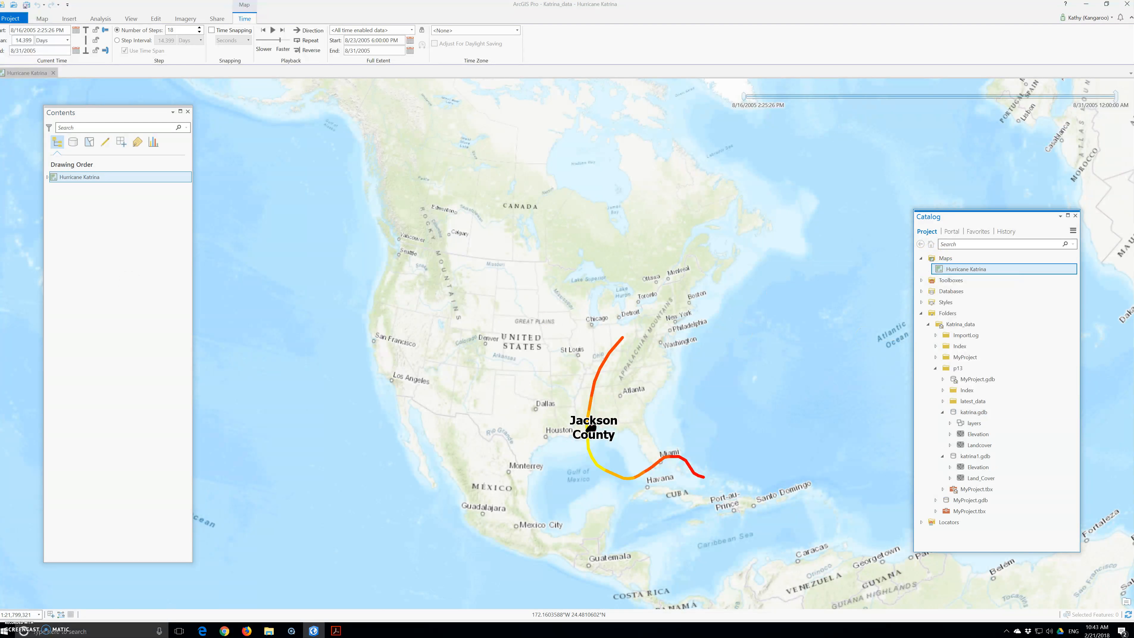
click(66, 198)
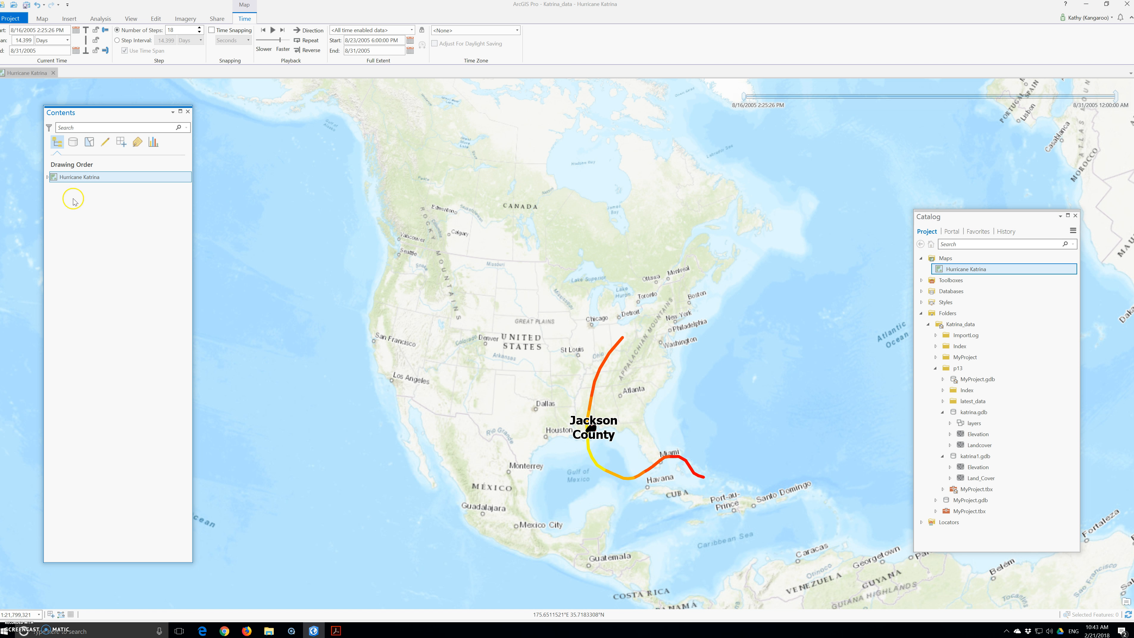
click(963, 270)
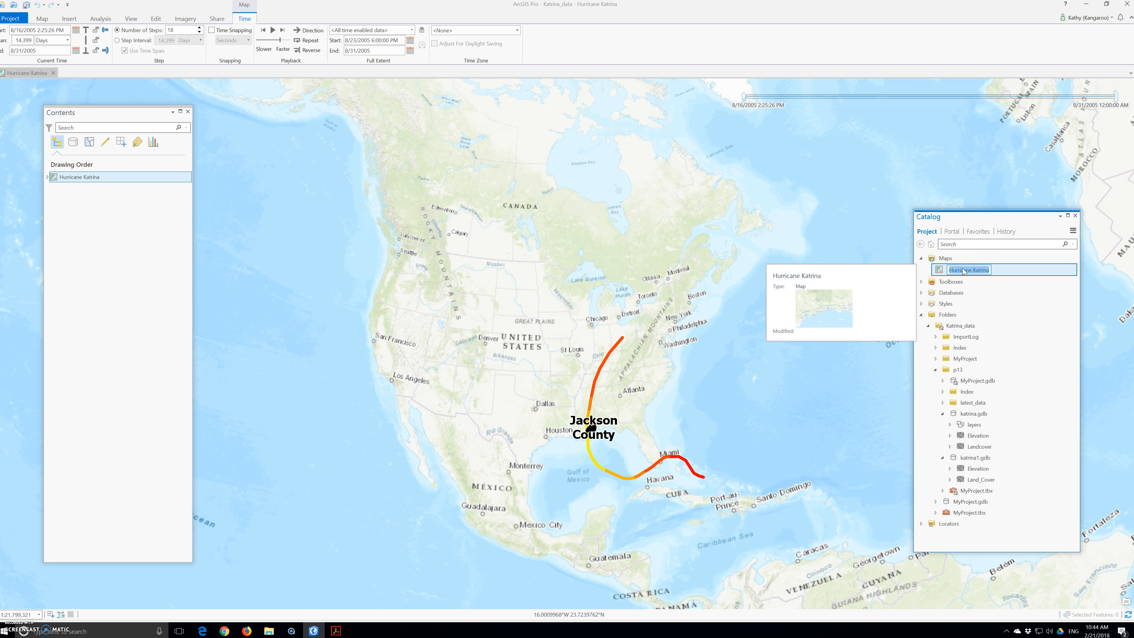
click(942, 259)
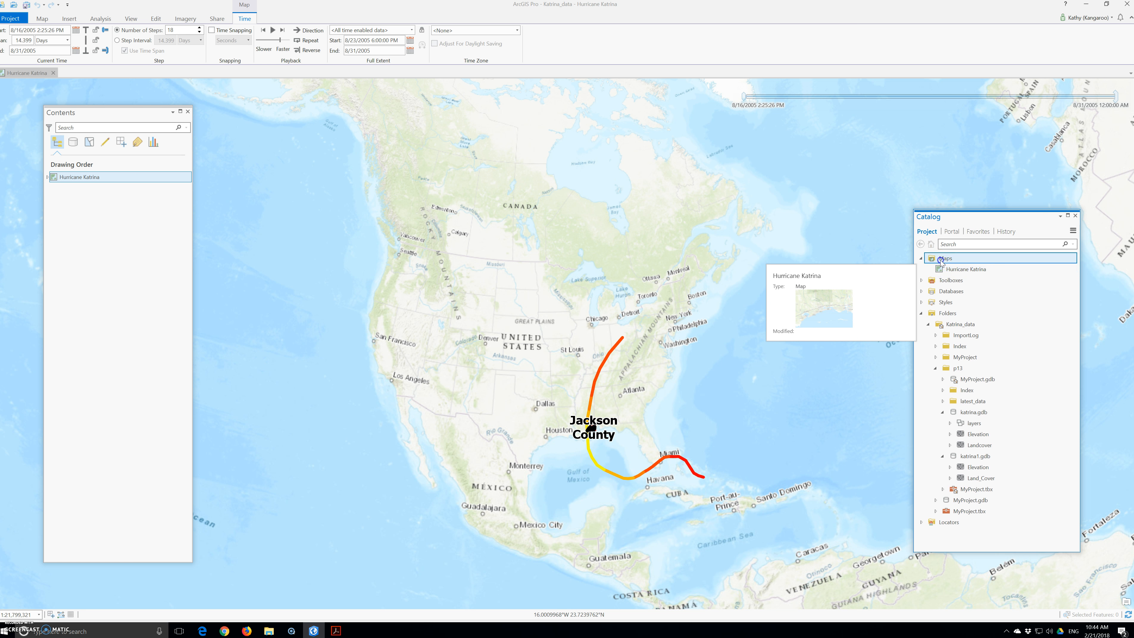
key(ctrl+v)
Rename the copied map as Flooded Land
click(976, 281)
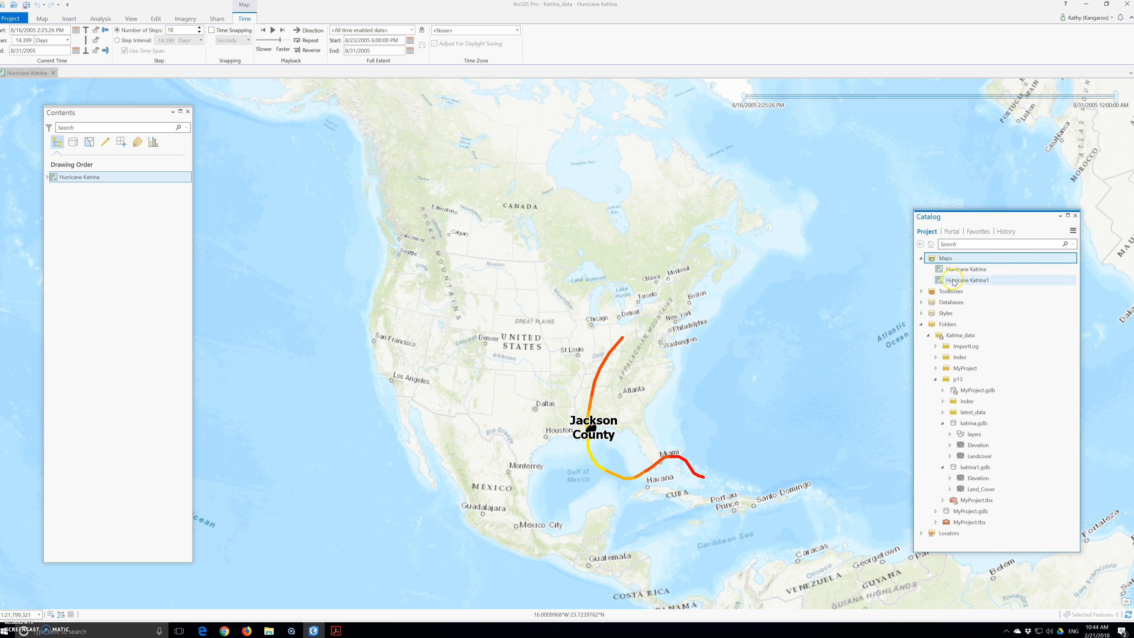
click(976, 281)
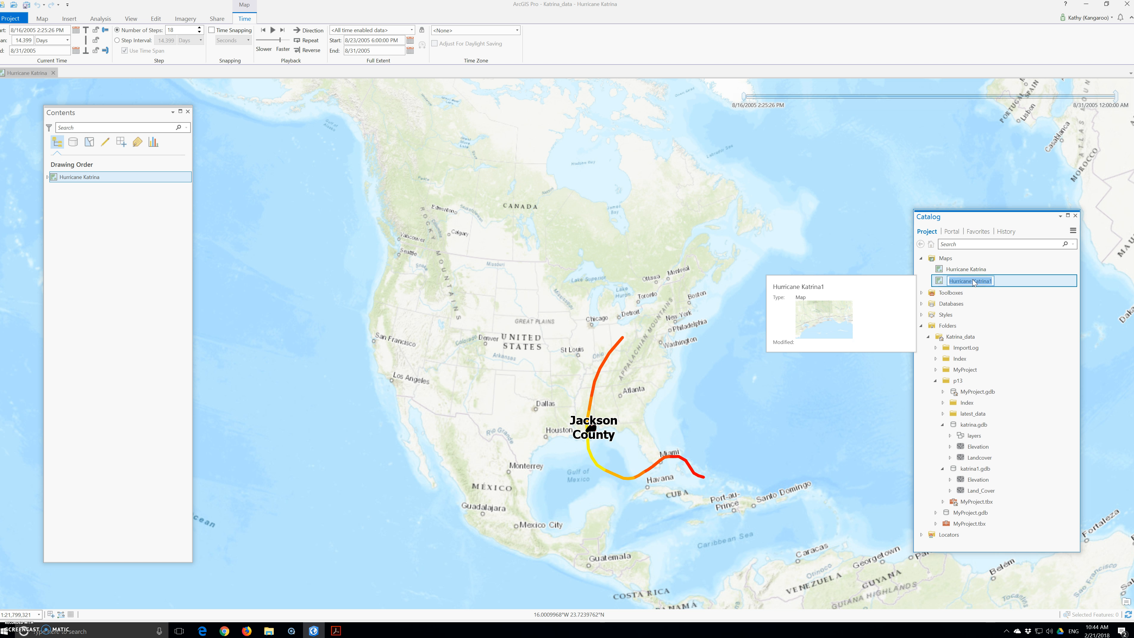
text(Flooded Land)
click(938, 283)
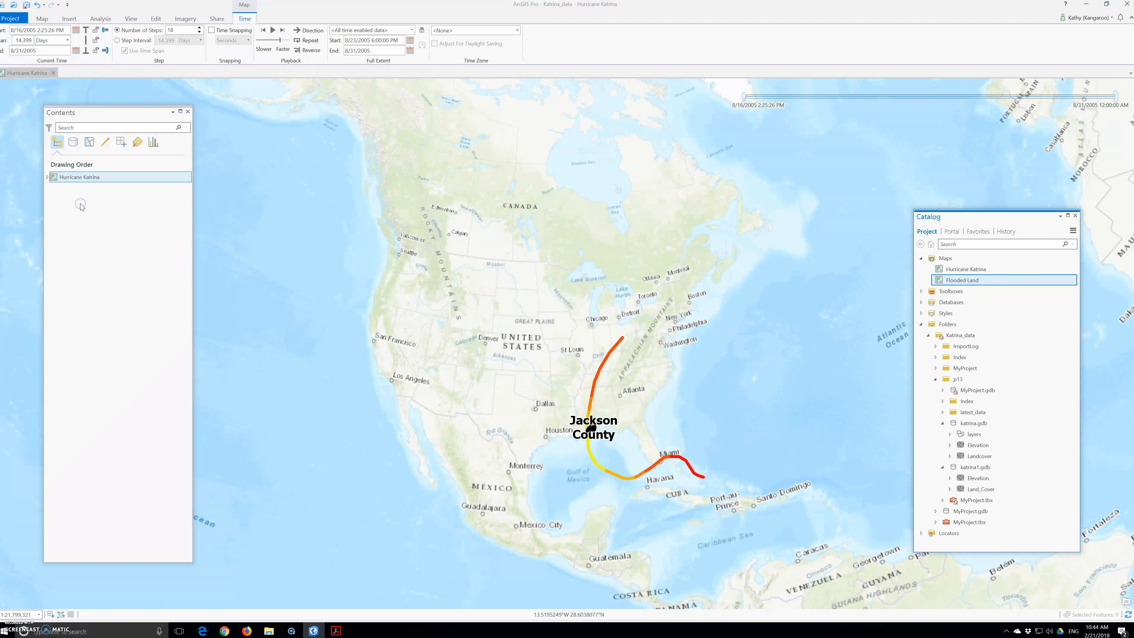
Insert a new map and close its view
click(25, 70)
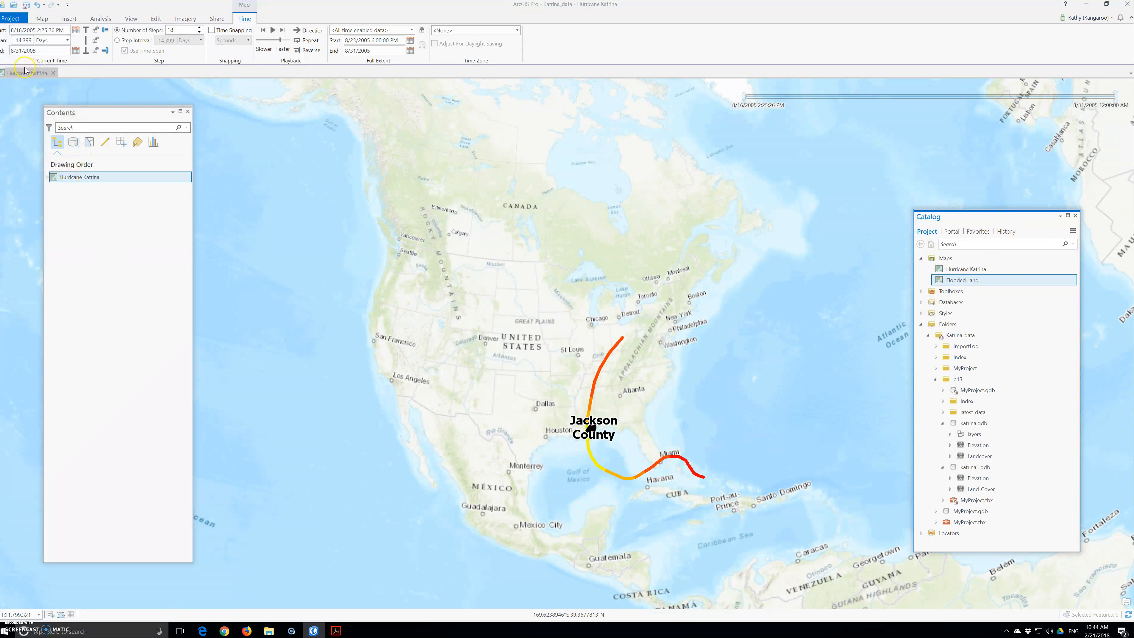
click(42, 19)
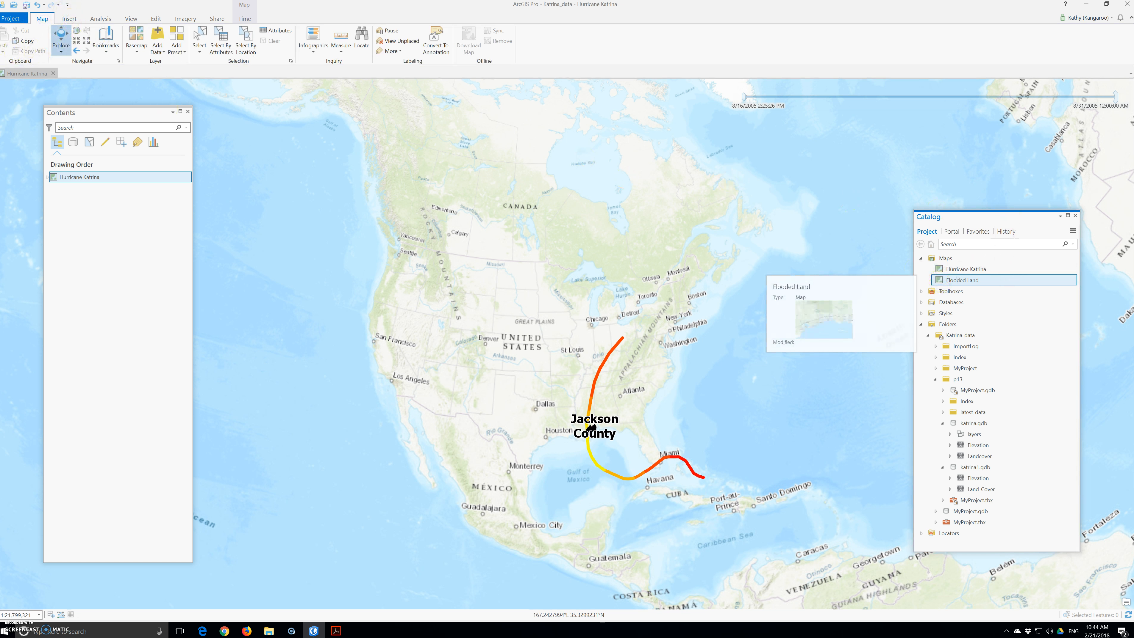
click(69, 19)
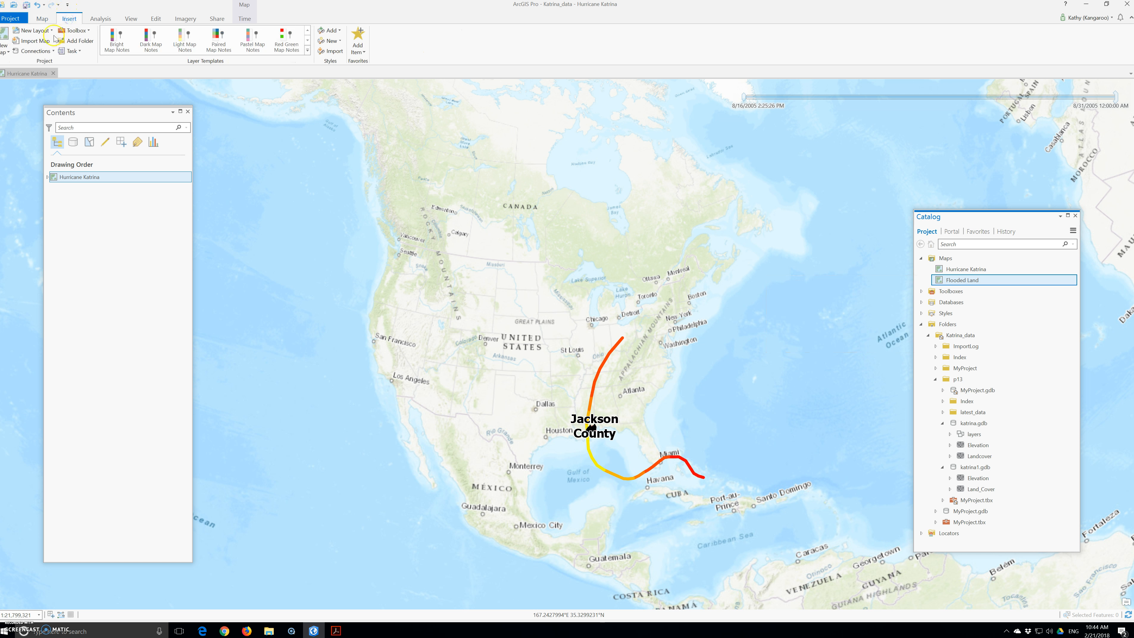
click(7, 37)
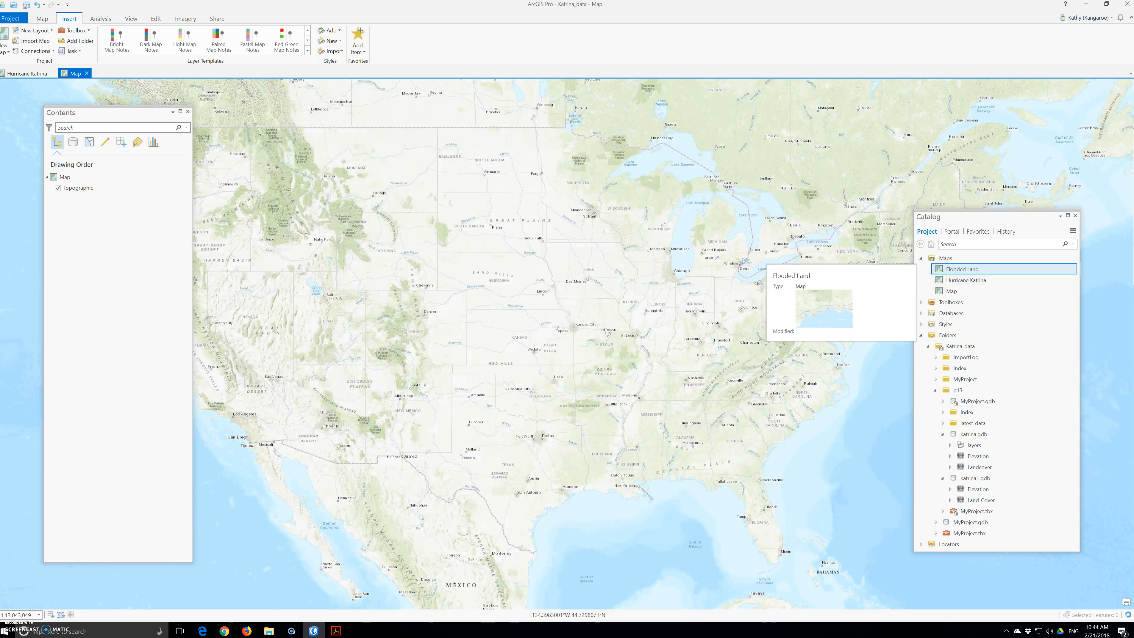
click(86, 73)
drag(961, 281, 961, 362)
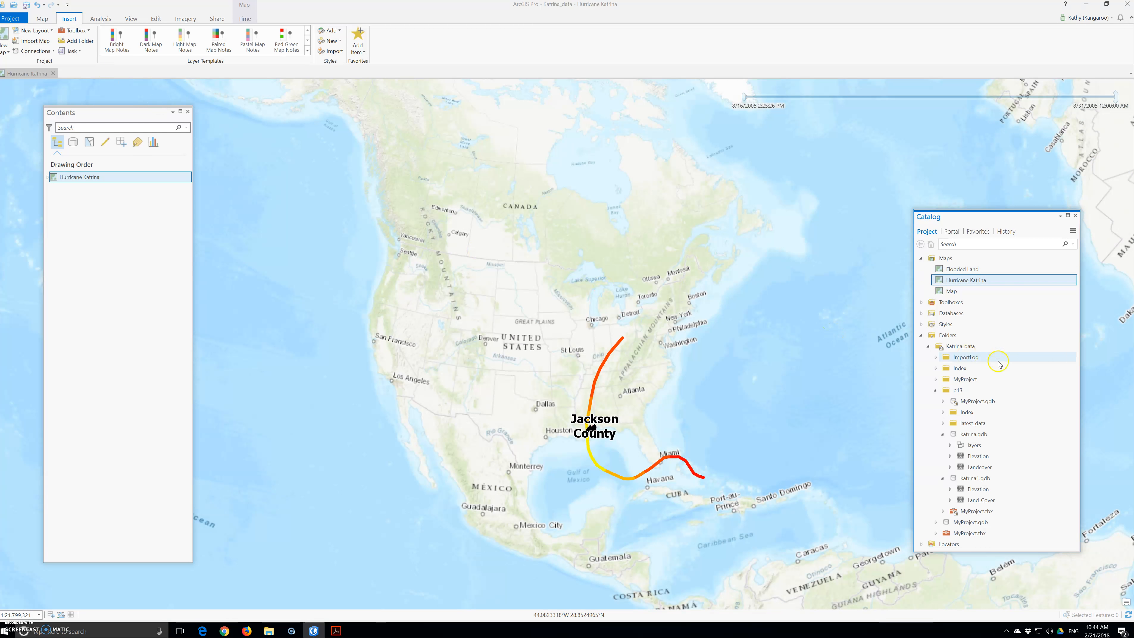
right_click(944, 282)
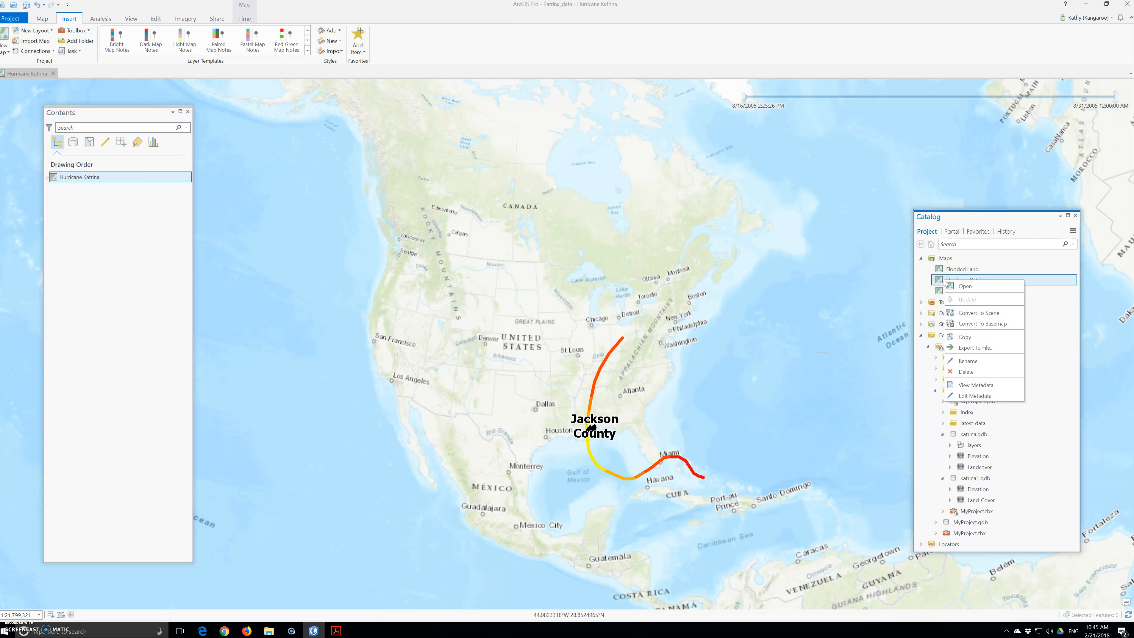
click(947, 286)
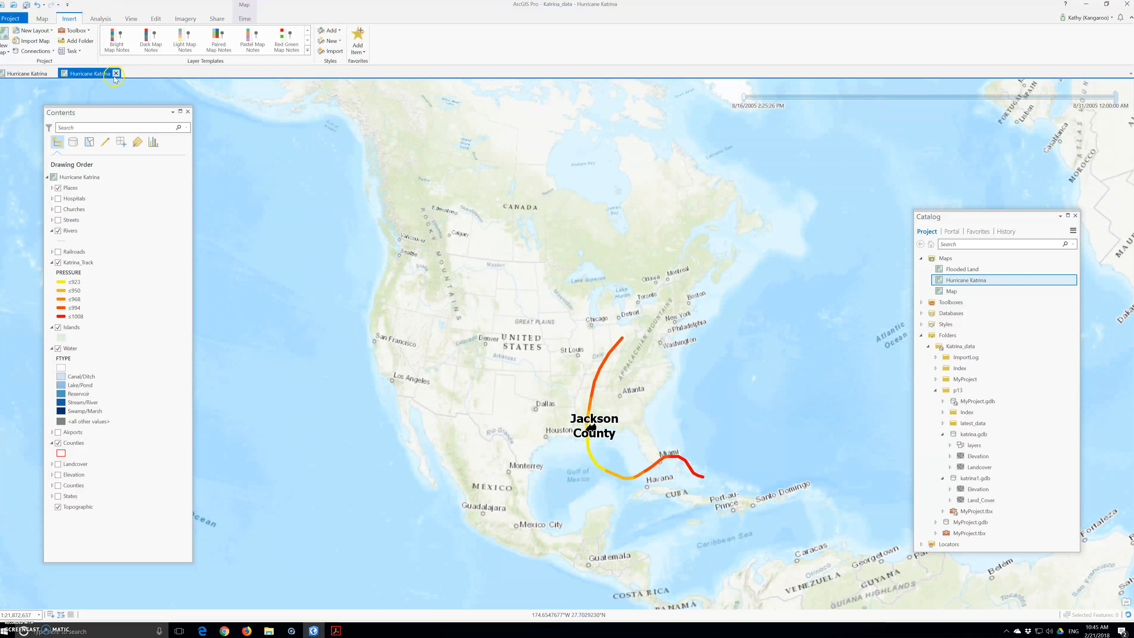
click(117, 74)
Open the Flooded Land map and turn off the Katrina_Track, Places, Rivers and Water layers
click(940, 271)
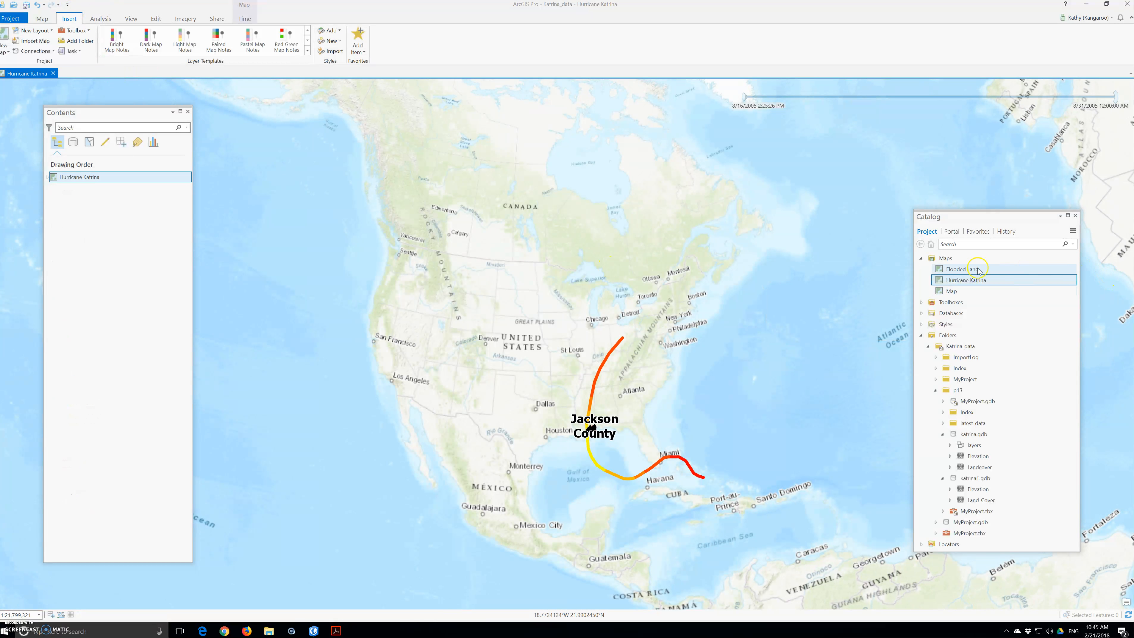
double_click(940, 270)
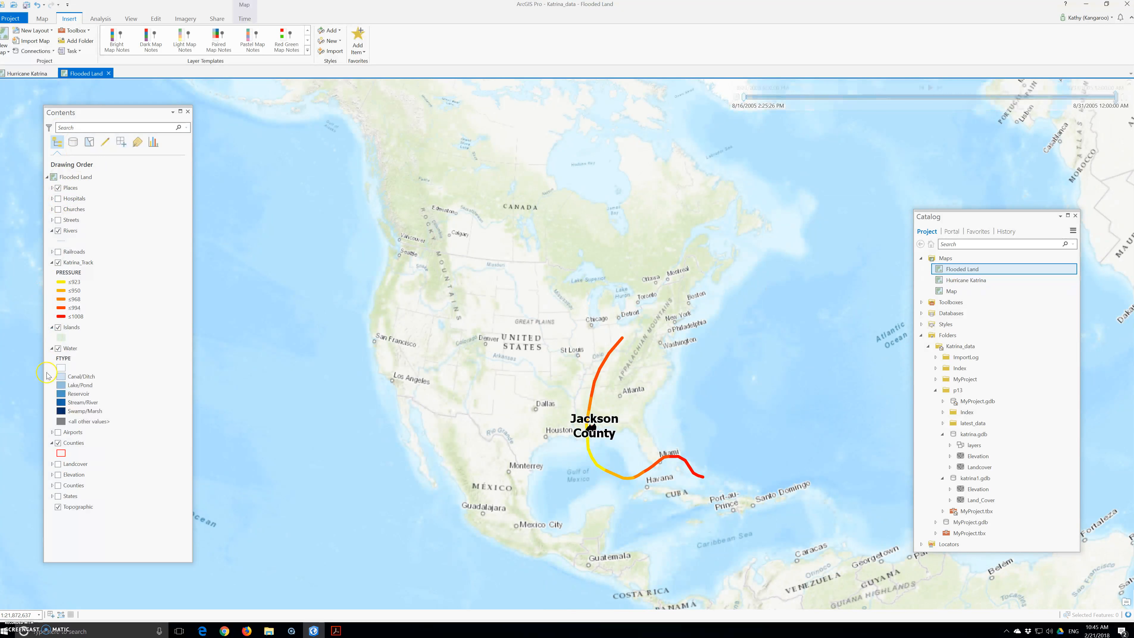
click(58, 263)
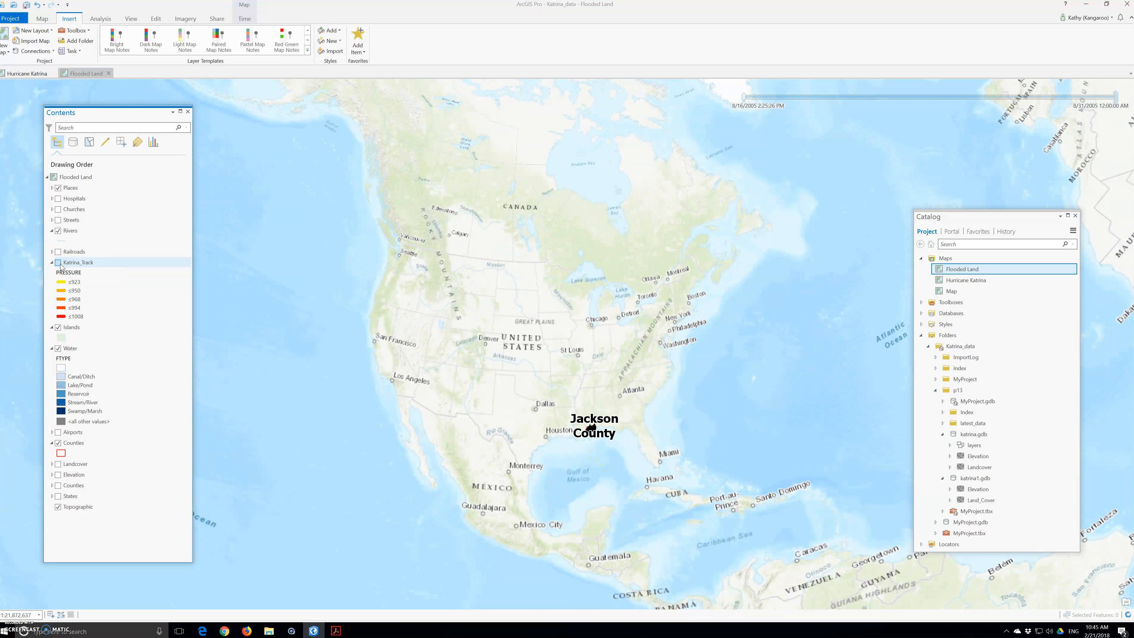
click(58, 189)
click(59, 231)
click(57, 329)
click(58, 349)
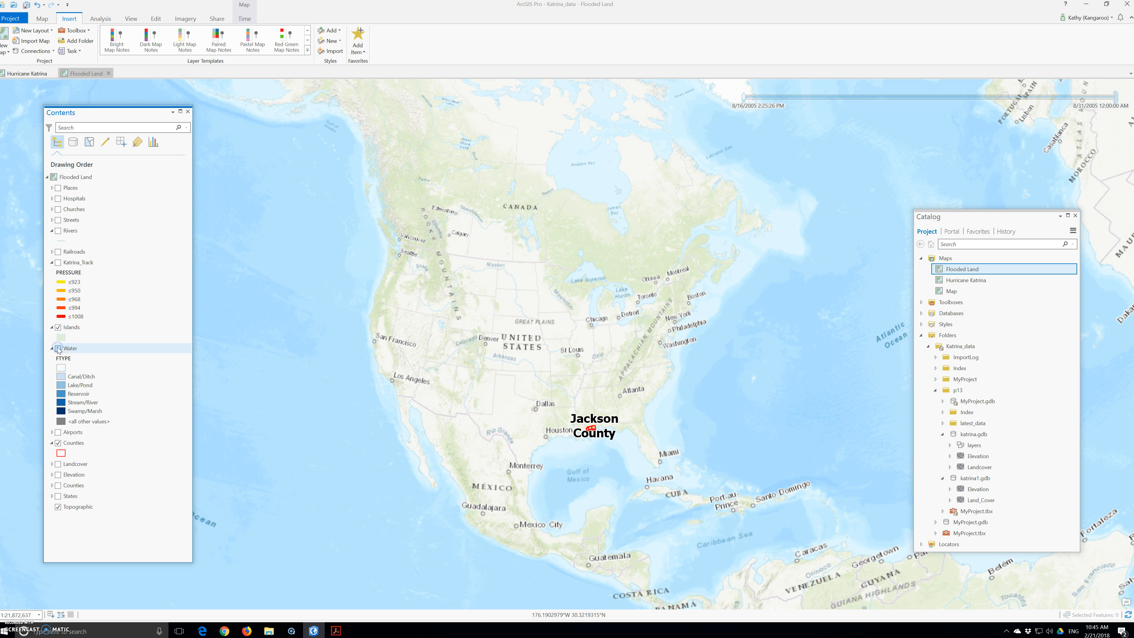
Zoom to the Islands layer's extent
right_click(65, 331)
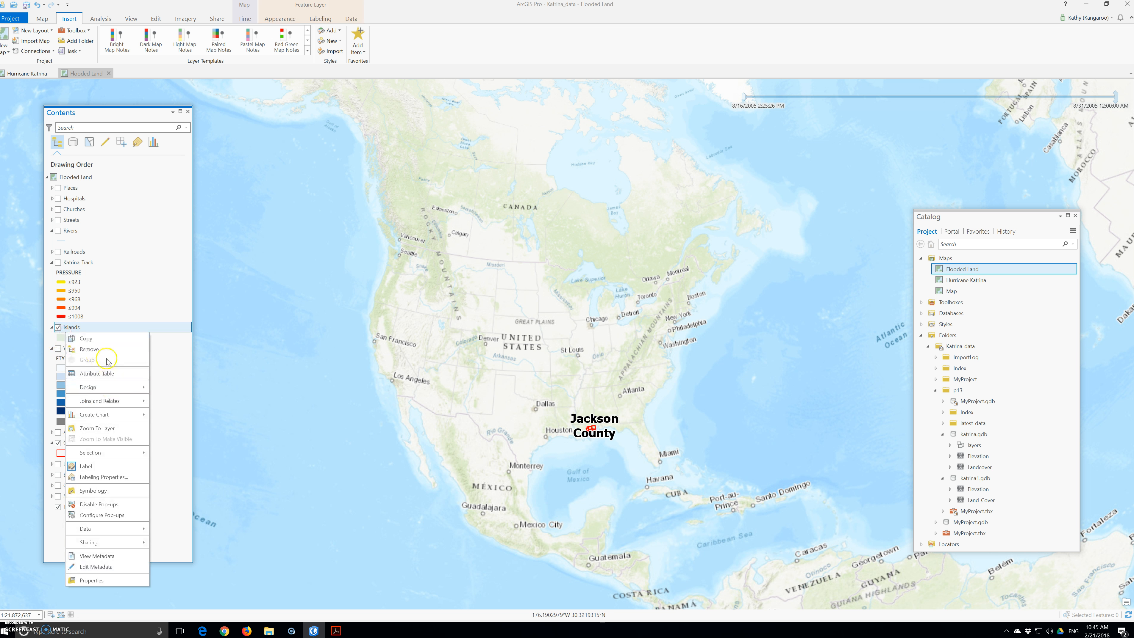
click(86, 430)
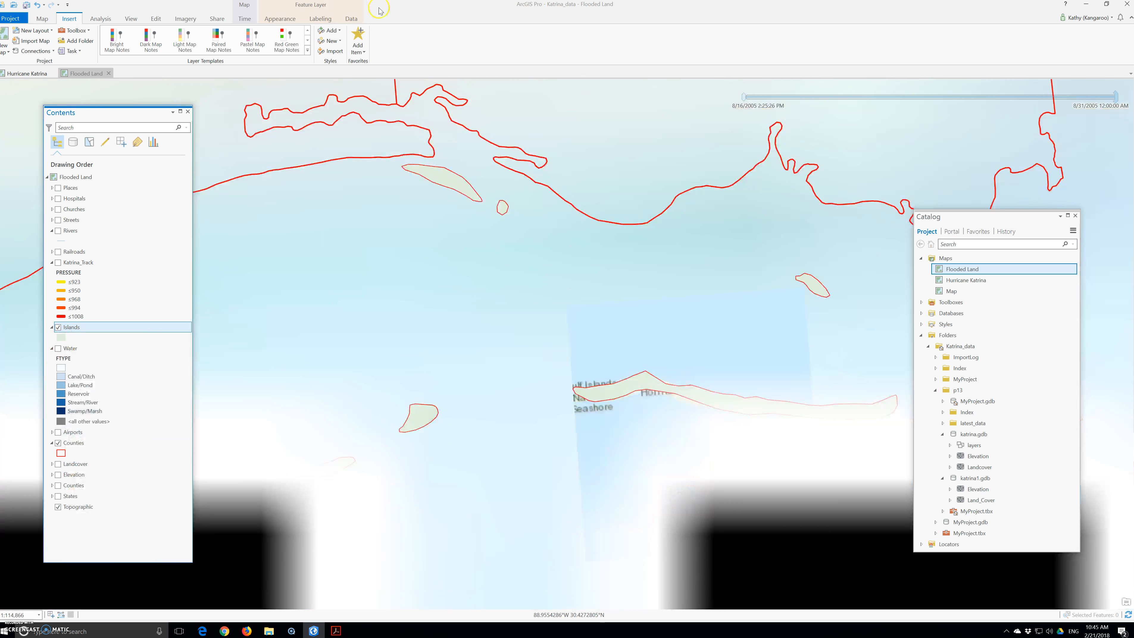
scroll(573, 298, down, 2)
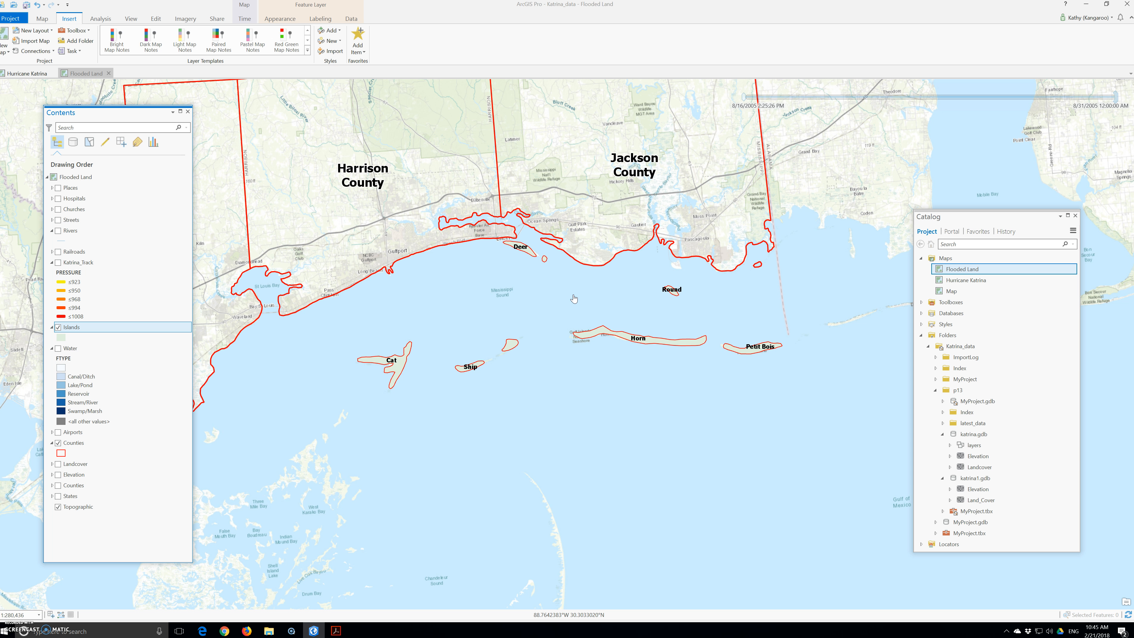
Add the Elevation raster from katrina1.gdb to the Flooded Land map
click(792, 347)
click(961, 489)
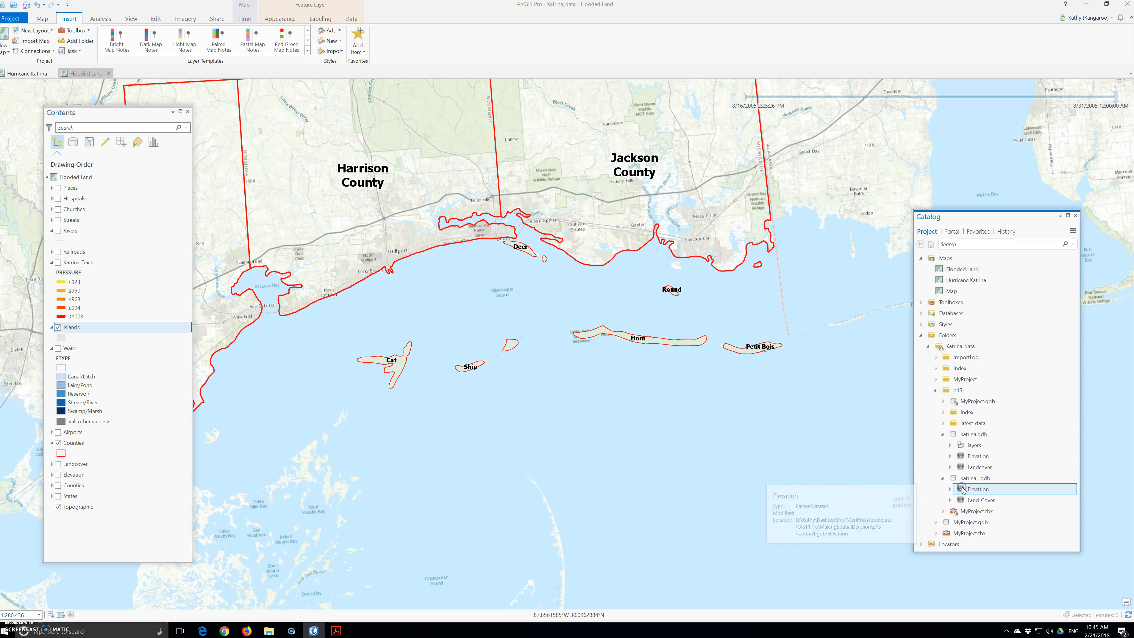
click(77, 188)
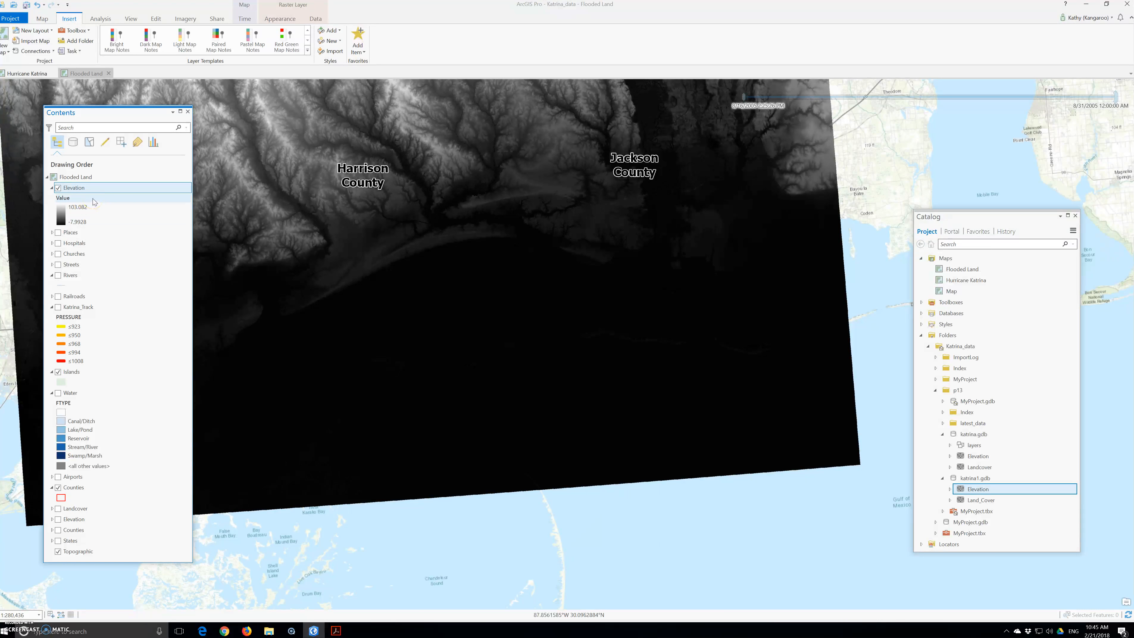
click(82, 494)
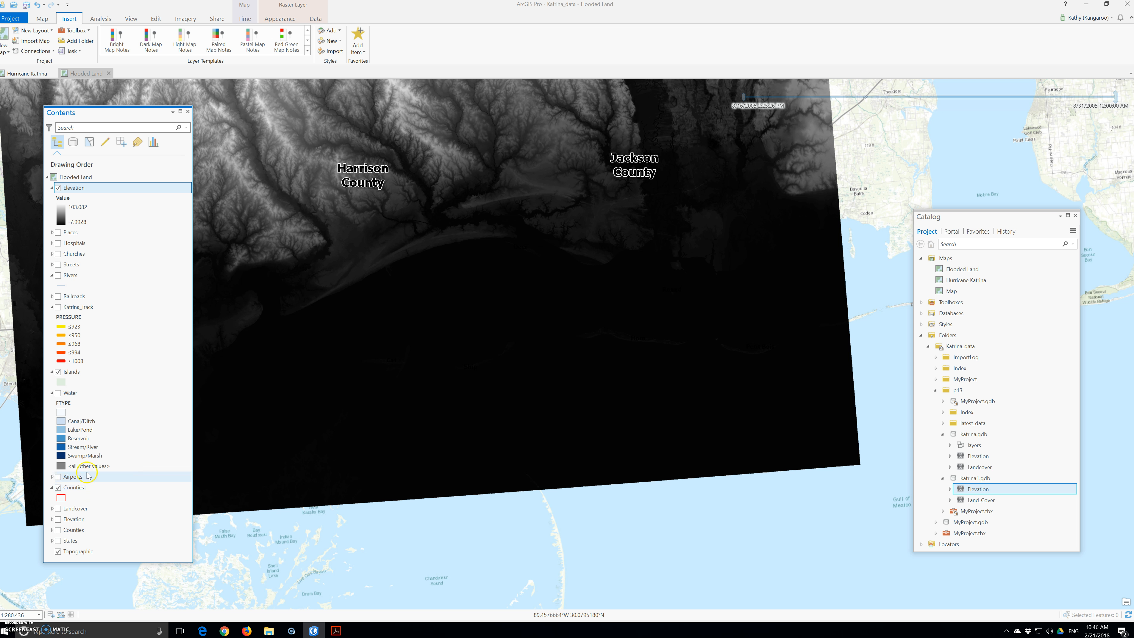
Open the Elevation layer's properties and check its elevation units, then cancel the dialog
click(79, 190)
right_click(78, 191)
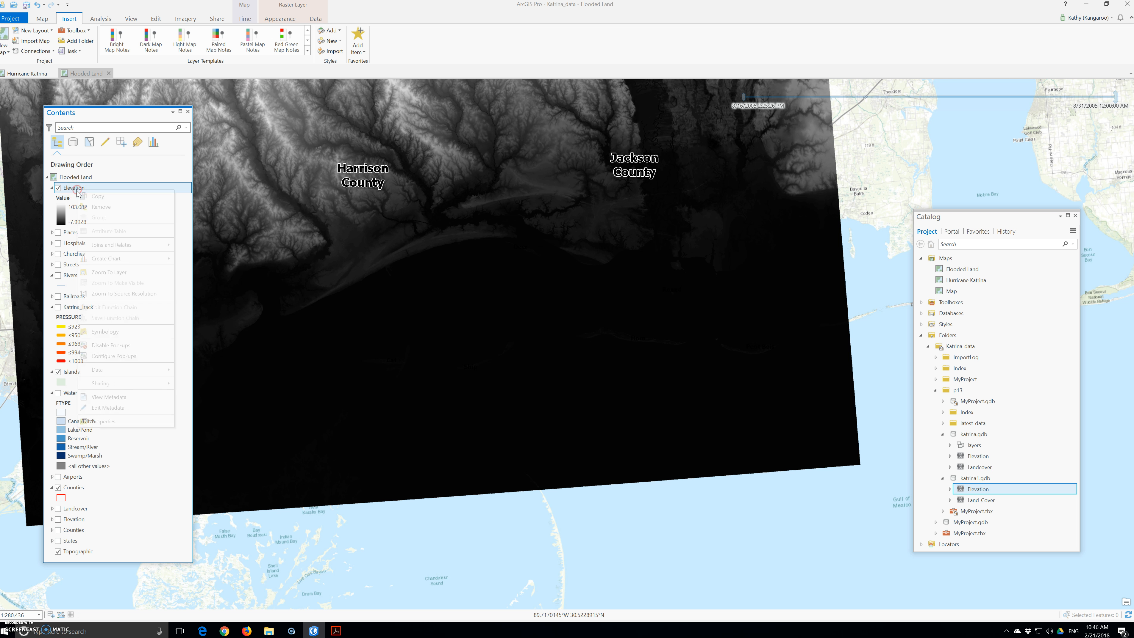
click(132, 421)
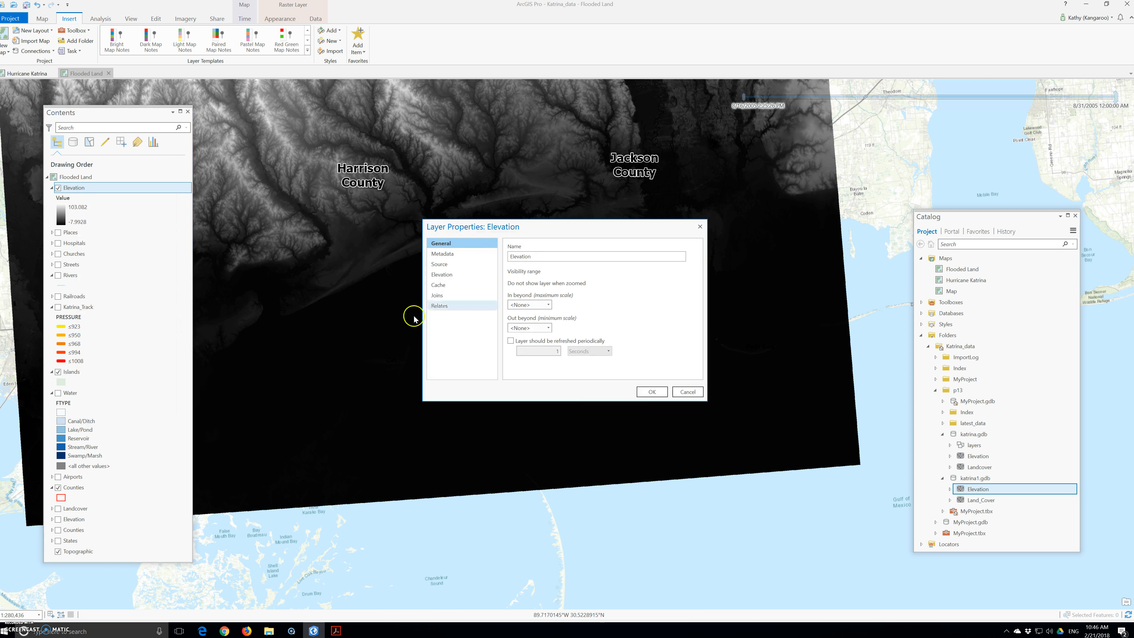
click(437, 274)
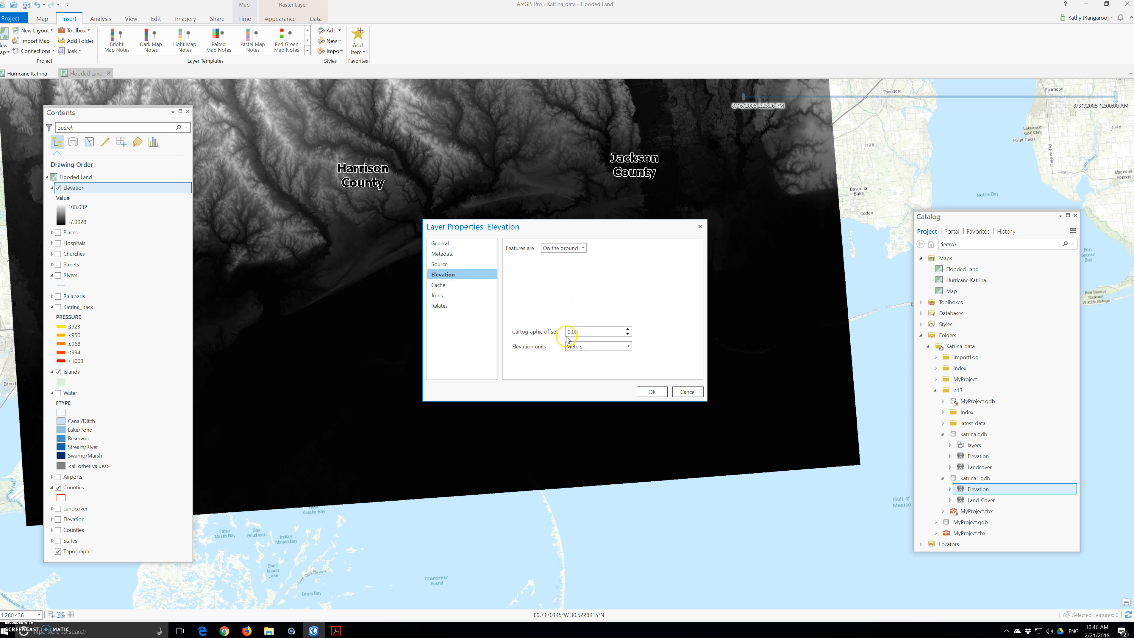
click(594, 350)
click(687, 392)
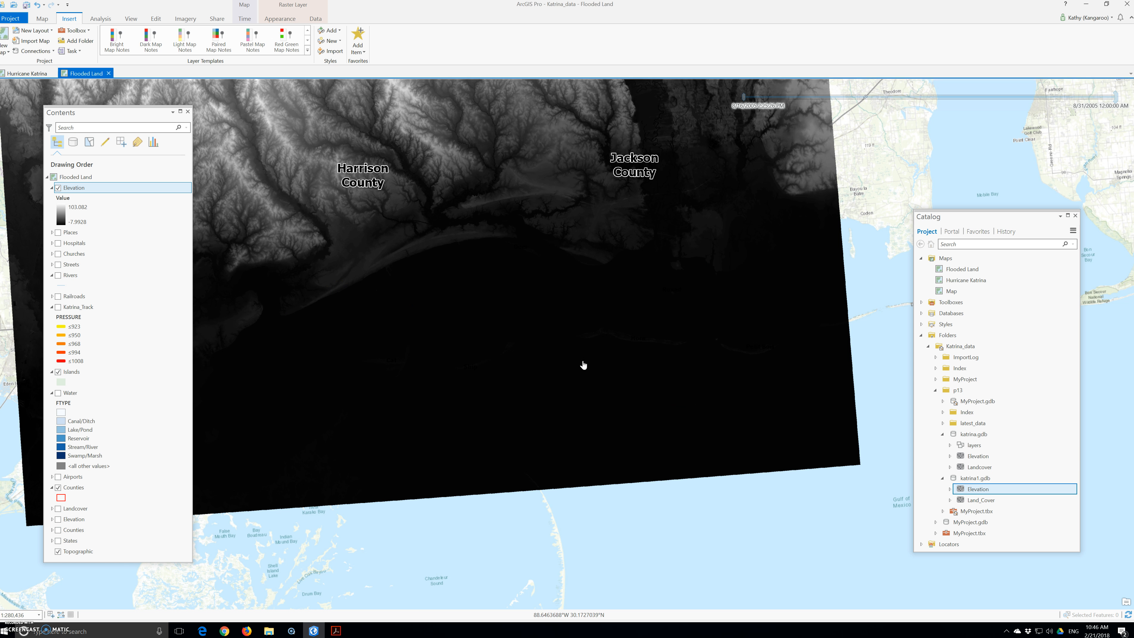
Search the geoprocessing tools for time, open the Times tool and set the first input raster to Elevation:1
click(100, 19)
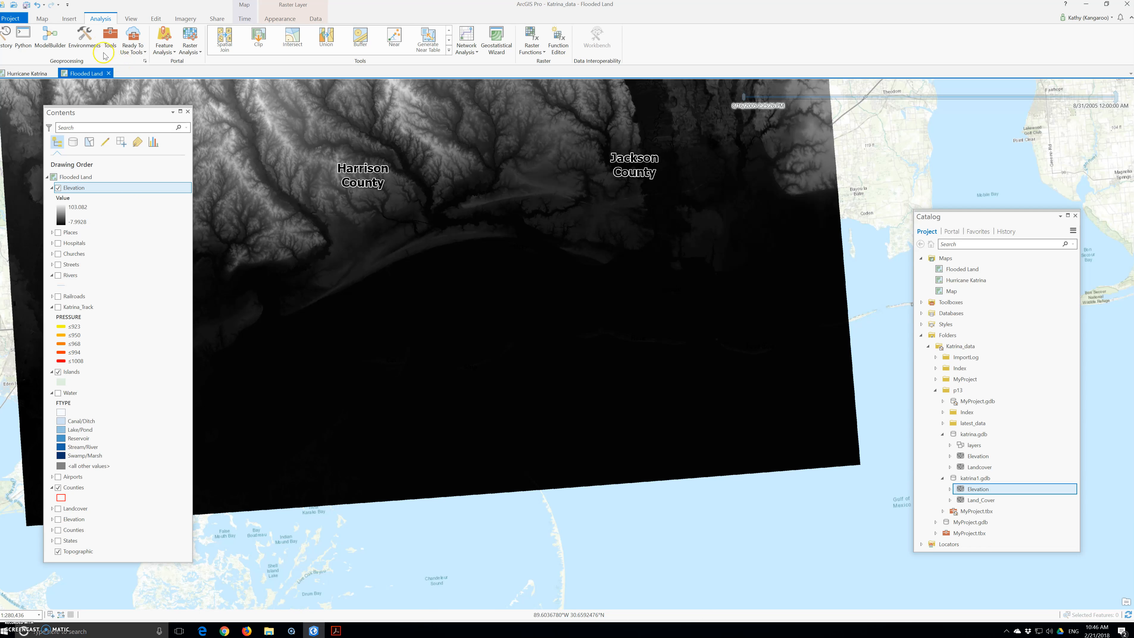
click(110, 39)
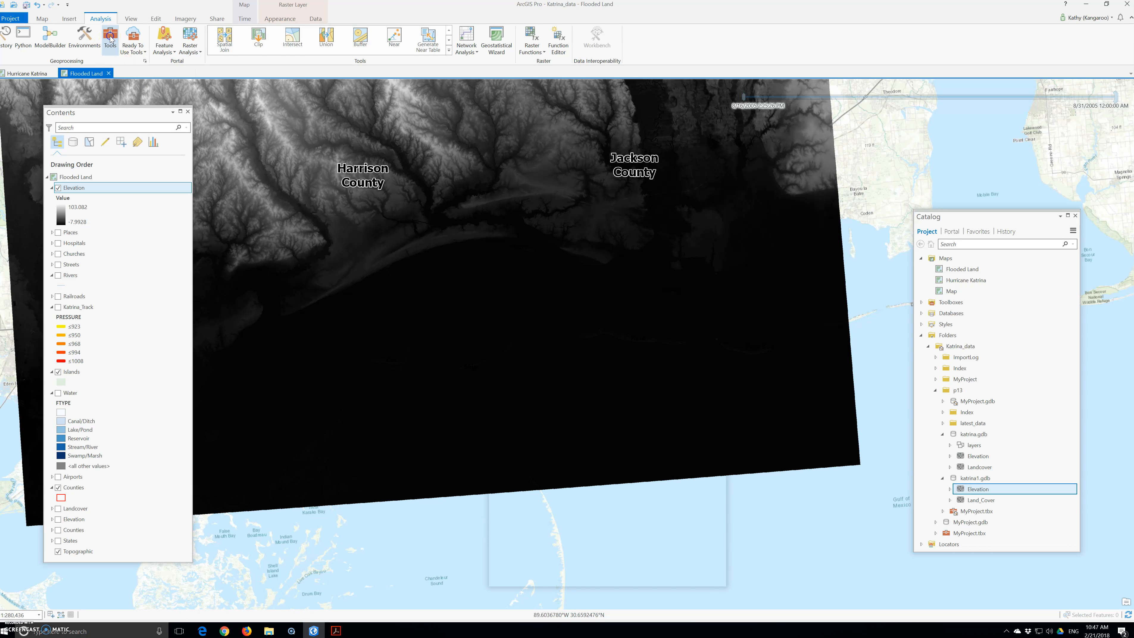
click(521, 113)
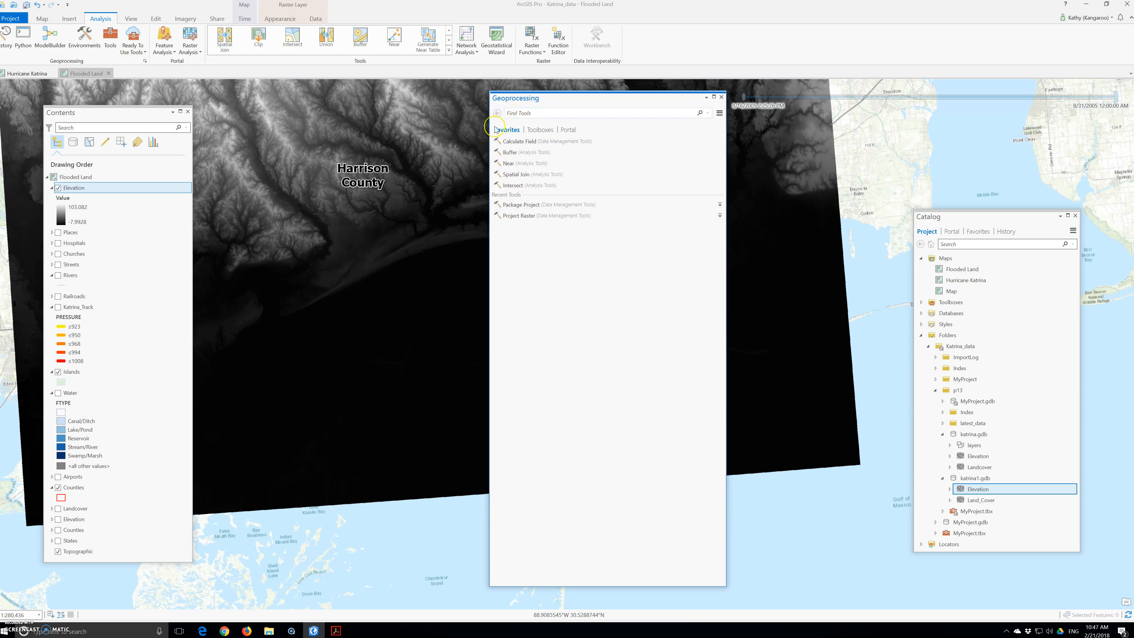
text(time)
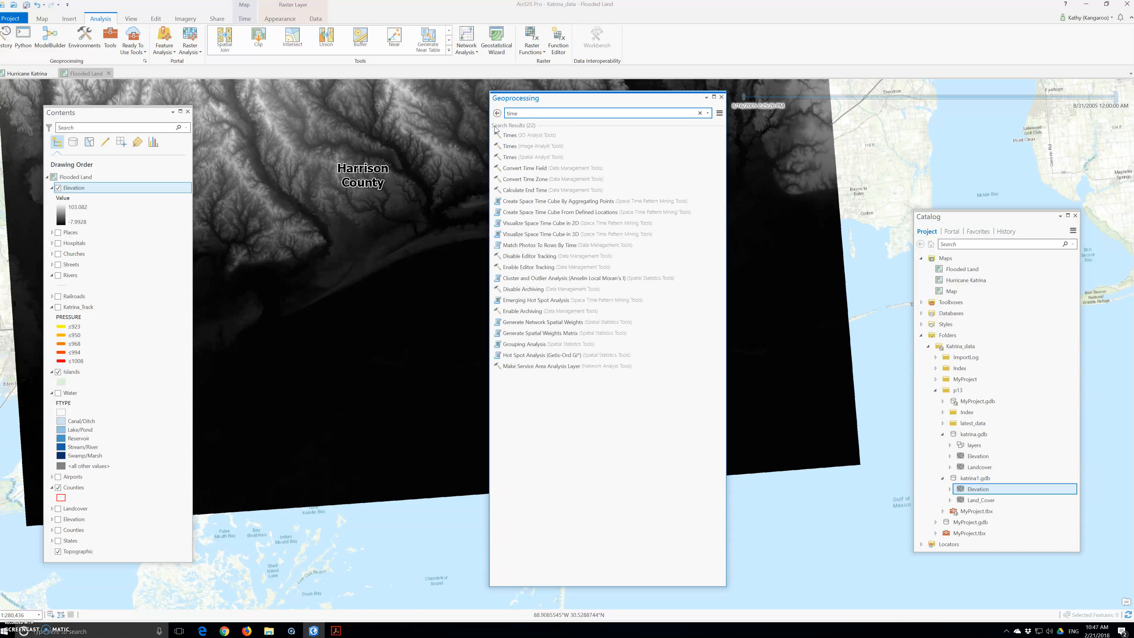
click(506, 158)
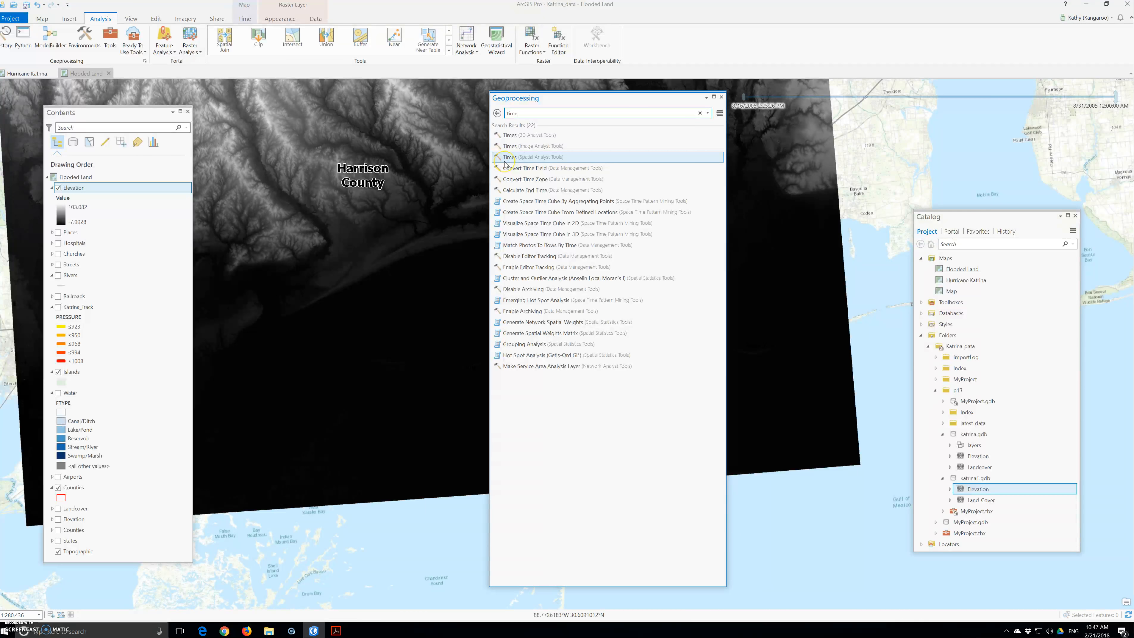
click(506, 167)
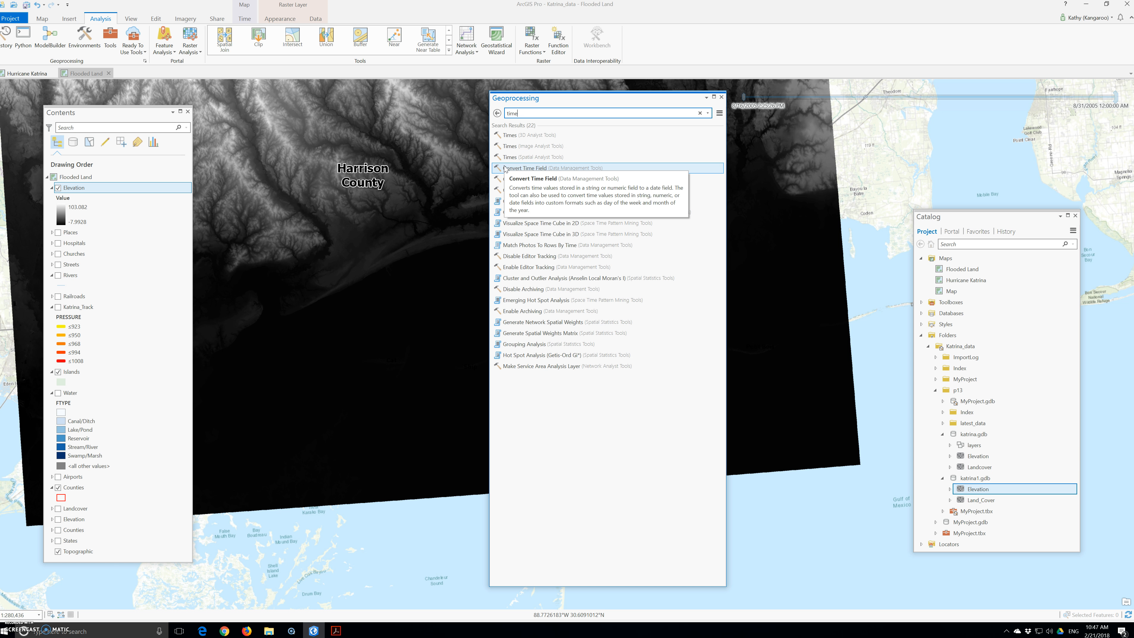
click(504, 178)
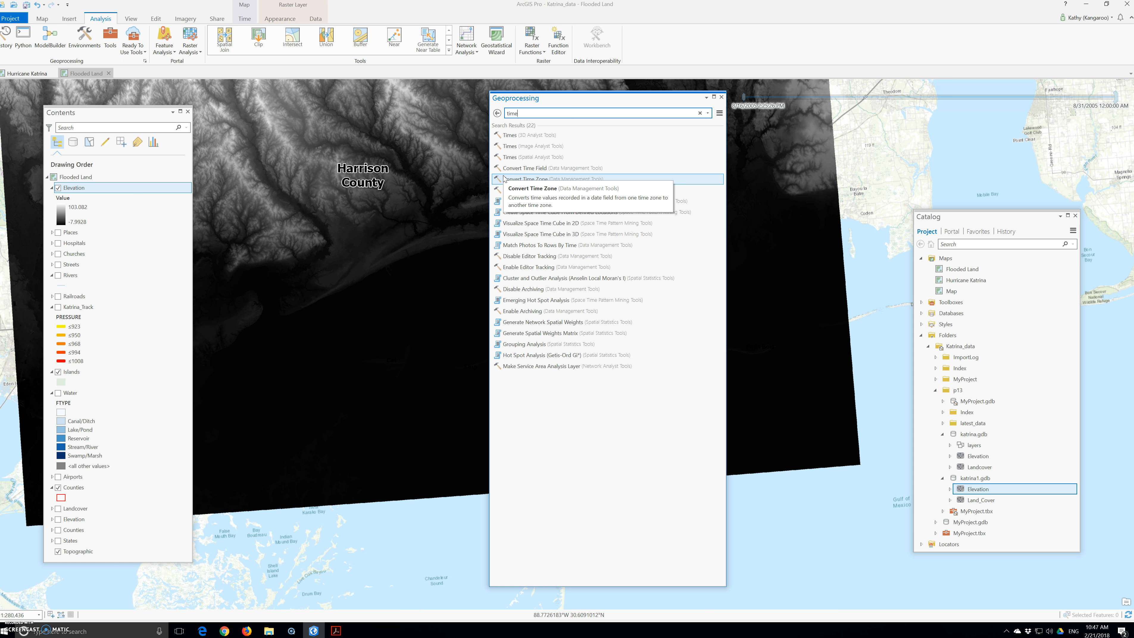
click(502, 183)
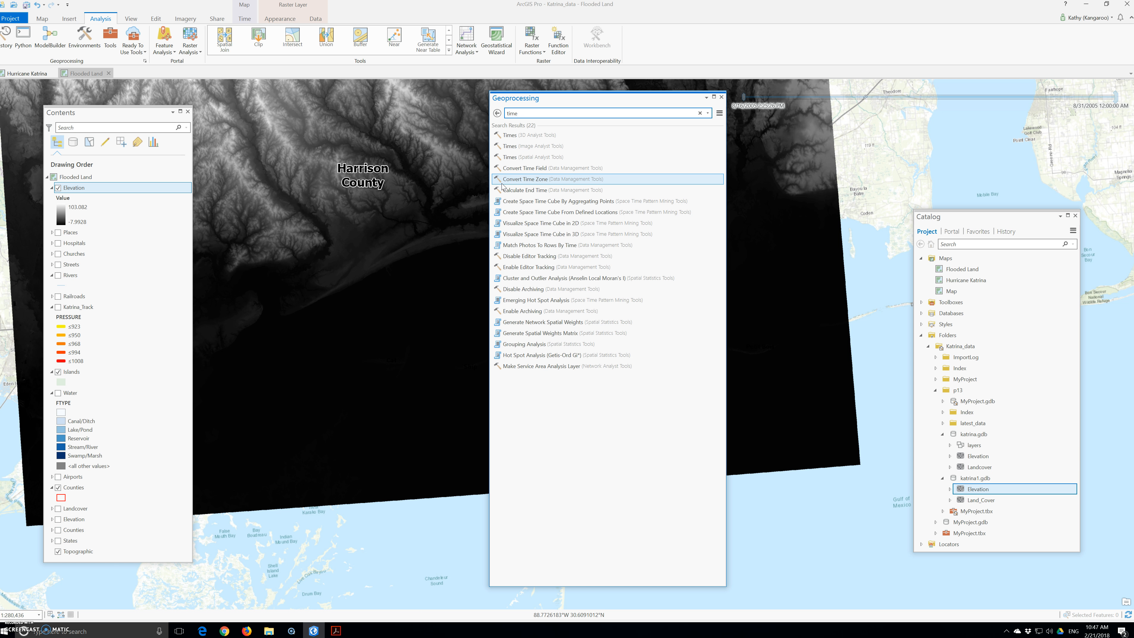
click(526, 137)
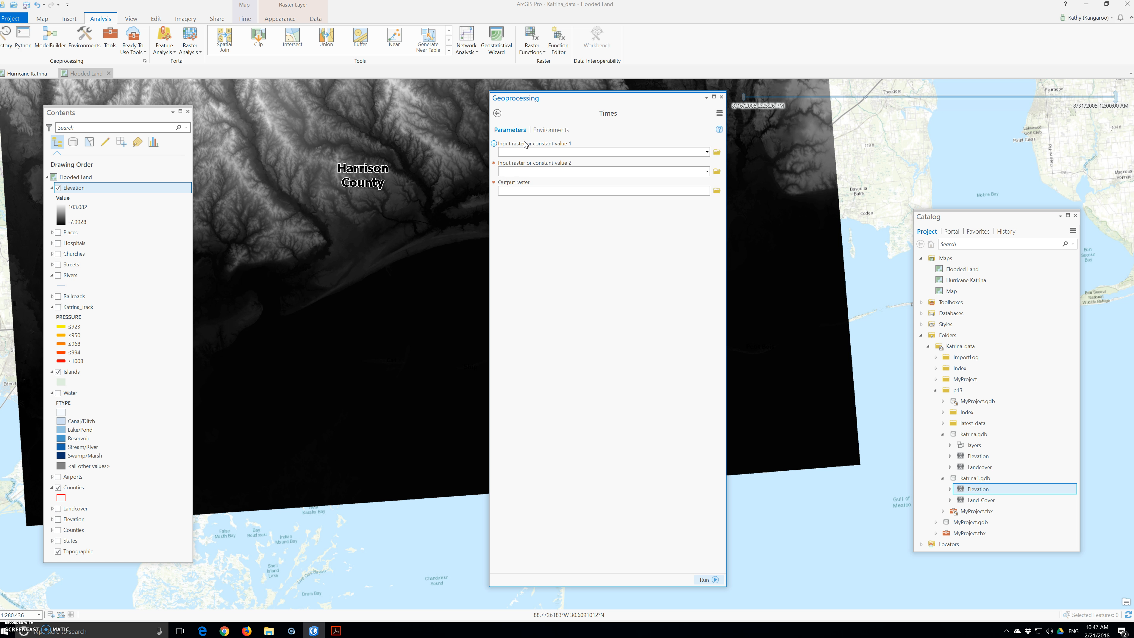
click(706, 152)
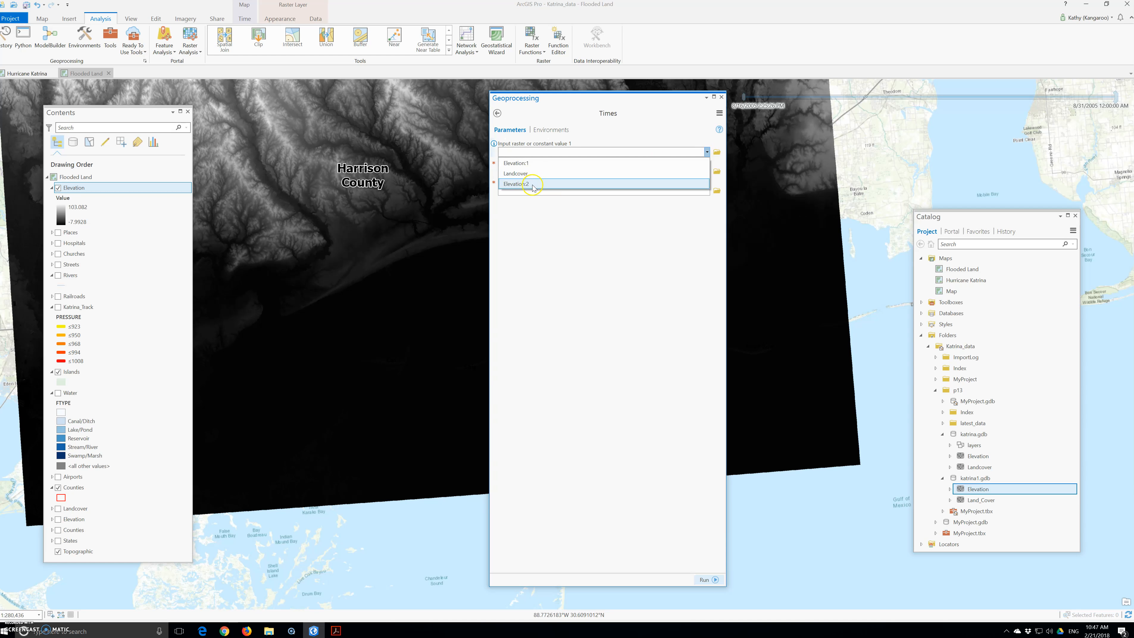
click(535, 164)
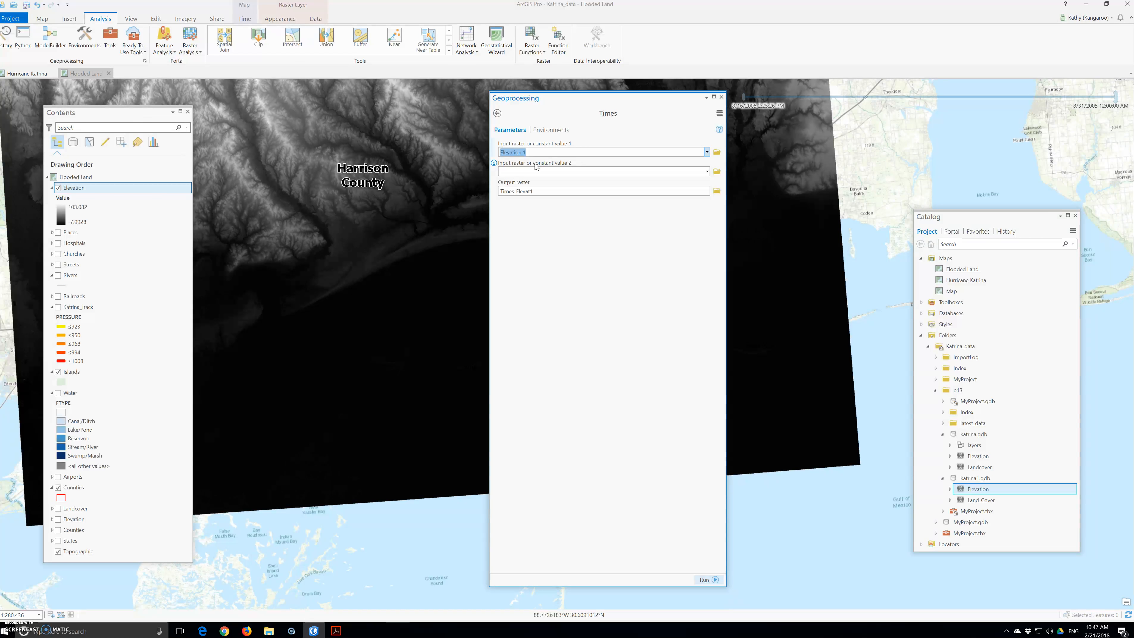
Multiply by the constant 3.28, name the output raster Elevation_Ft, and run the Times tool
click(540, 173)
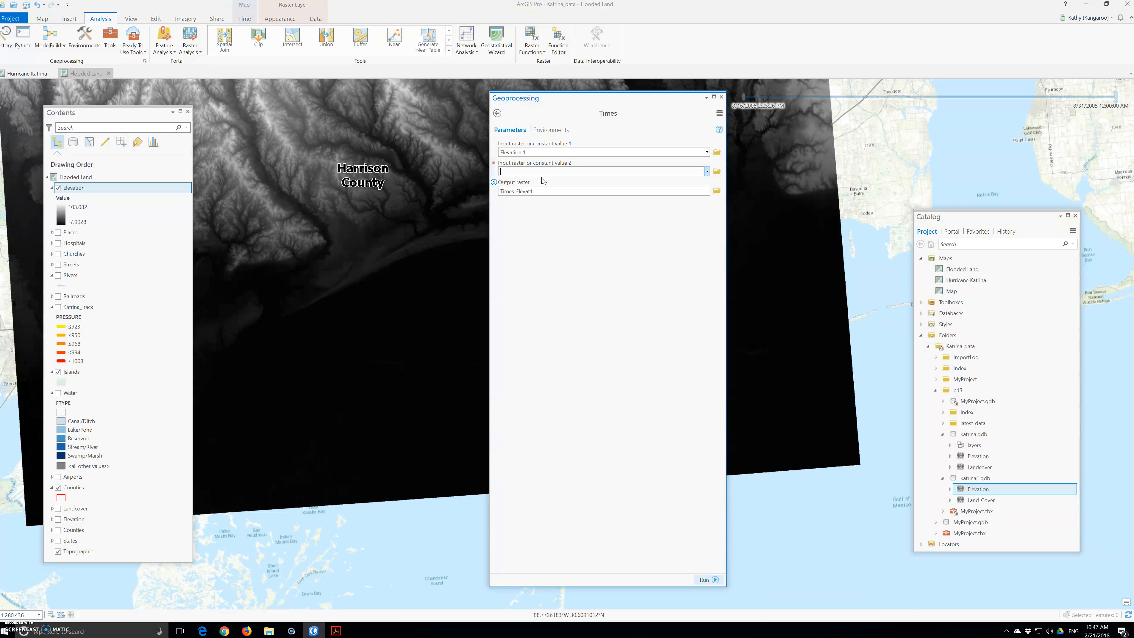
text(3.28)
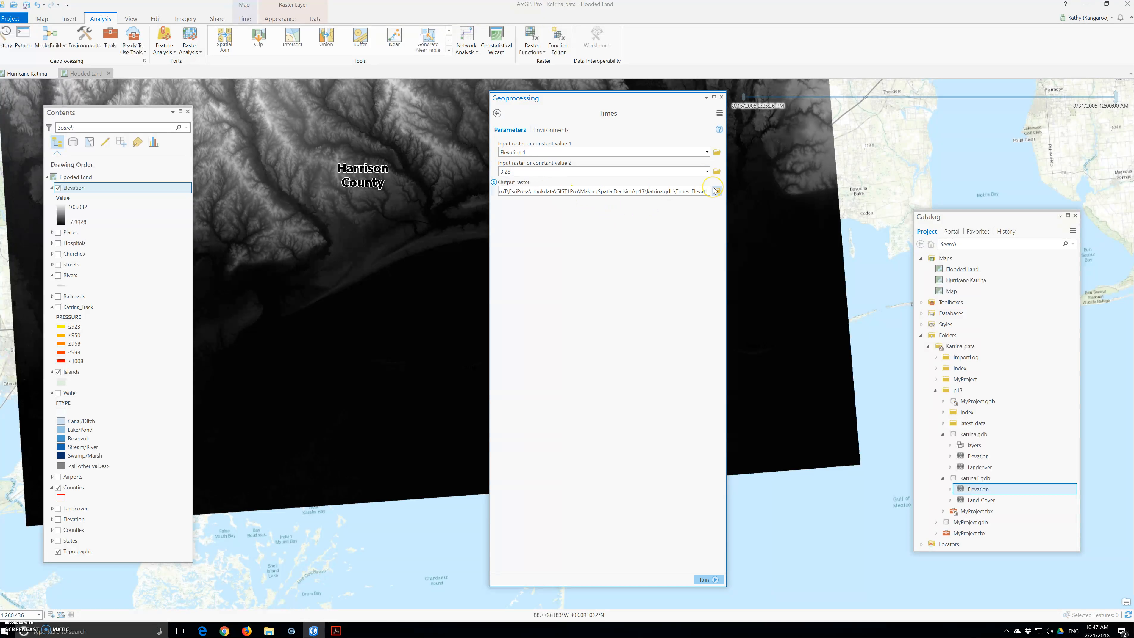
key(BackSpace)
key(BackSpace)
key(BackSpace)
key(BackSpace)
key(BackSpace)
key(BackSpace)
key(BackSpace)
key(BackSpace)
key(BackSpace)
key(BackSpace)
key(BackSpace)
key(BackSpace)
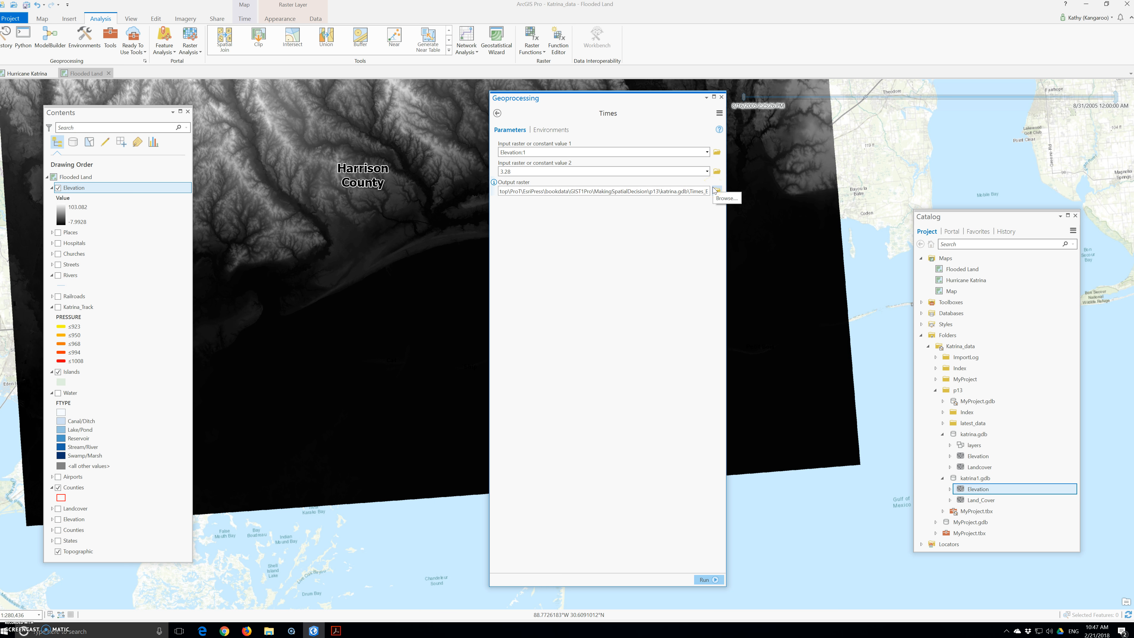
key(BackSpace)
text(Elevat)
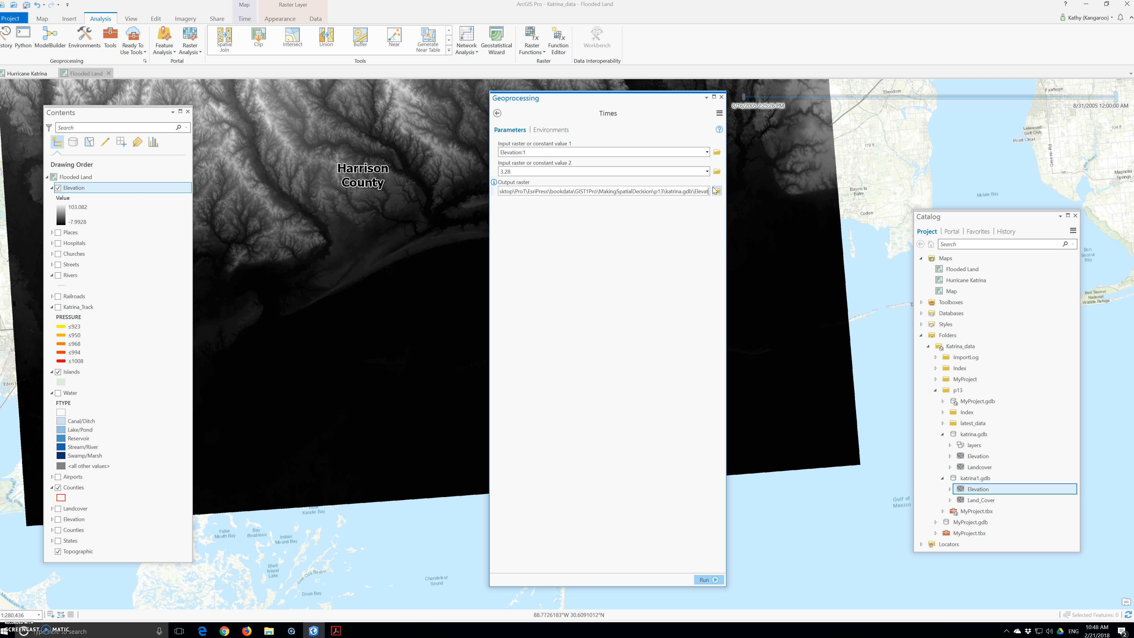
text(ion_Ft)
click(709, 580)
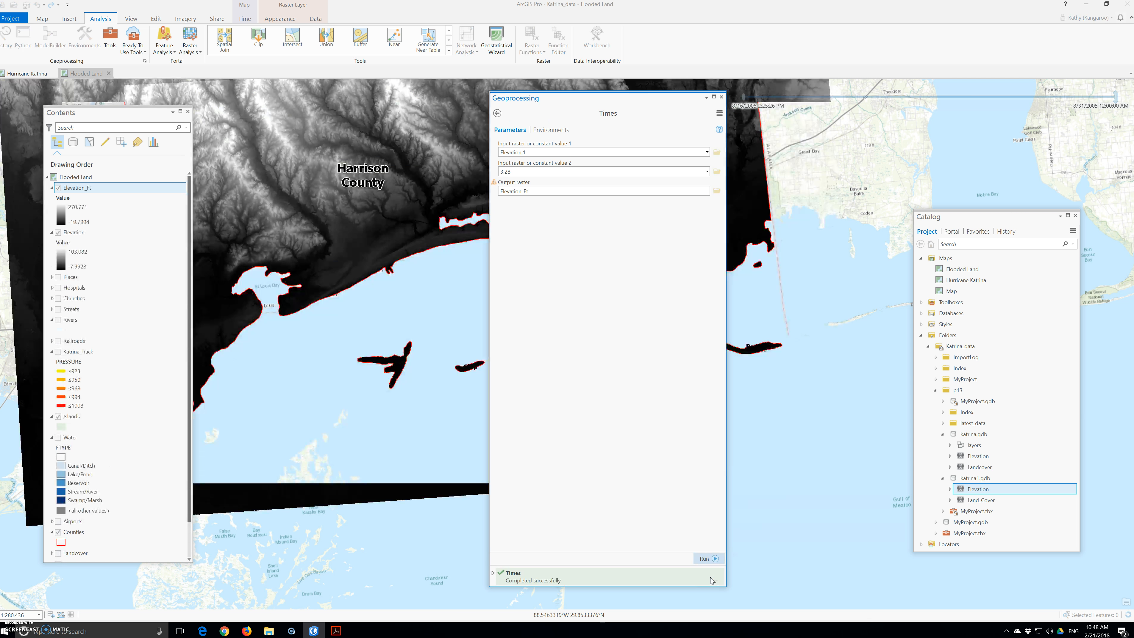
mouse_move(711, 580)
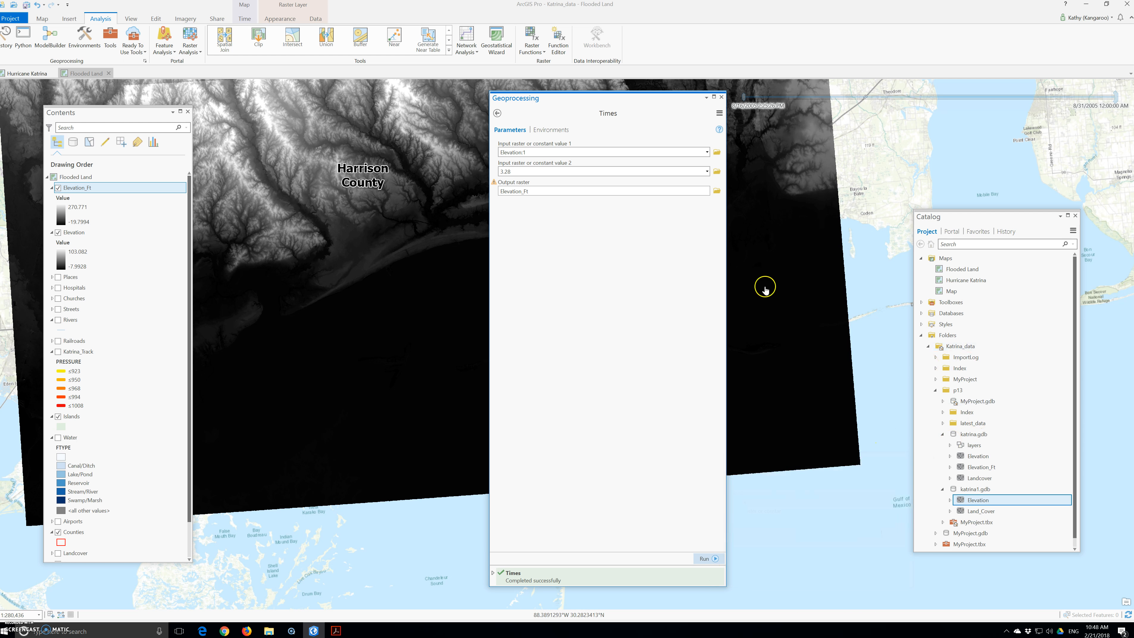
Change the Elevation_Ft layer's symbology to Classify
click(276, 19)
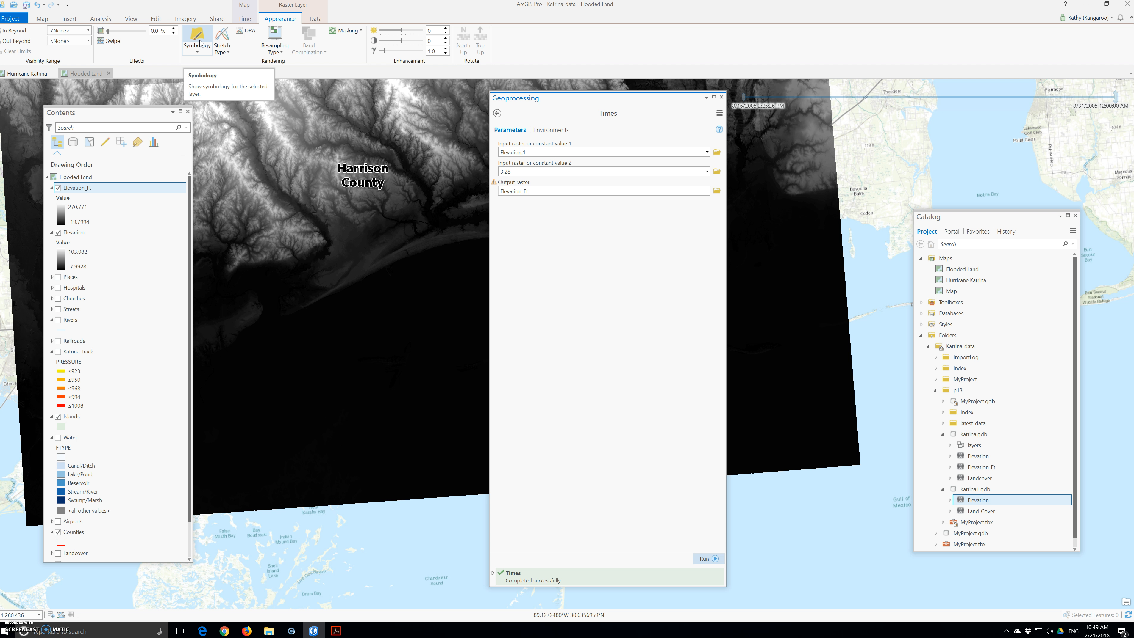
click(200, 44)
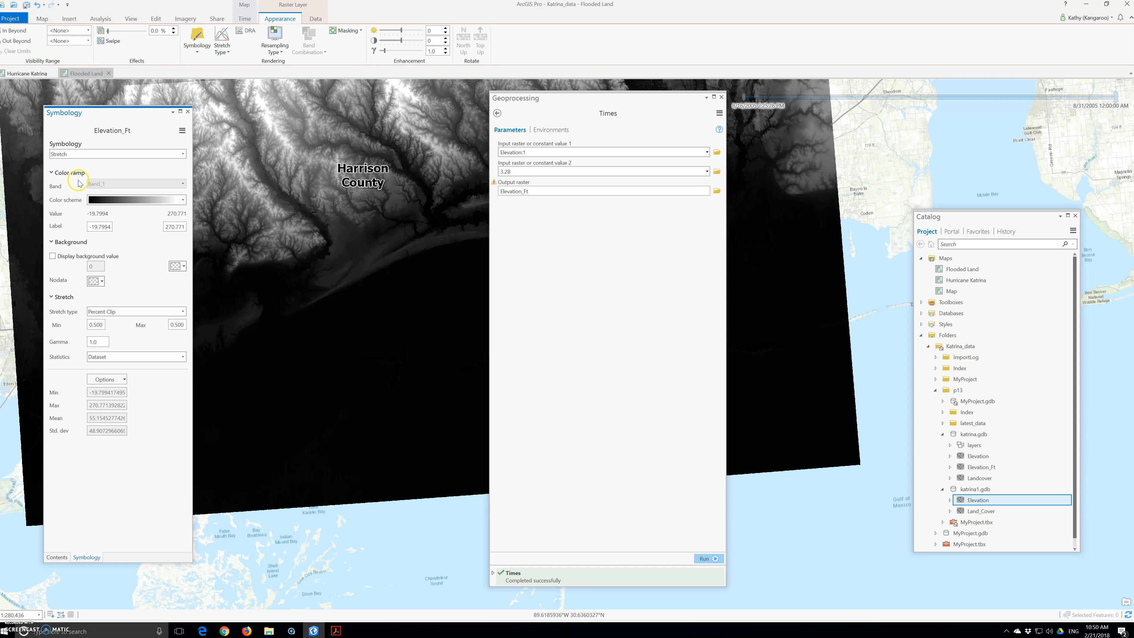
click(77, 155)
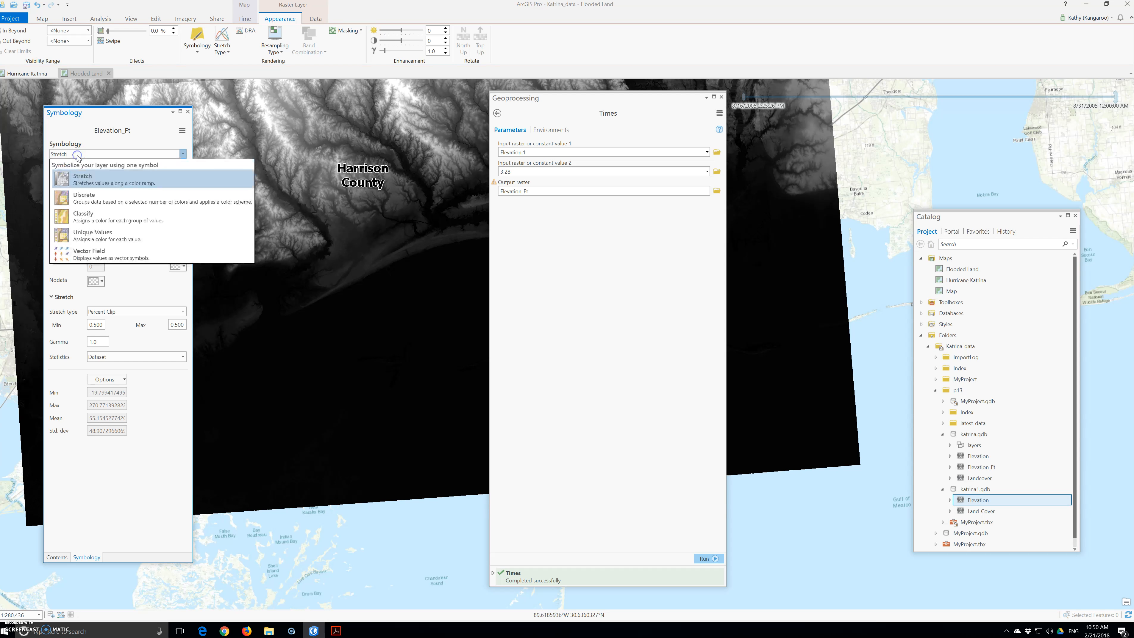
click(92, 219)
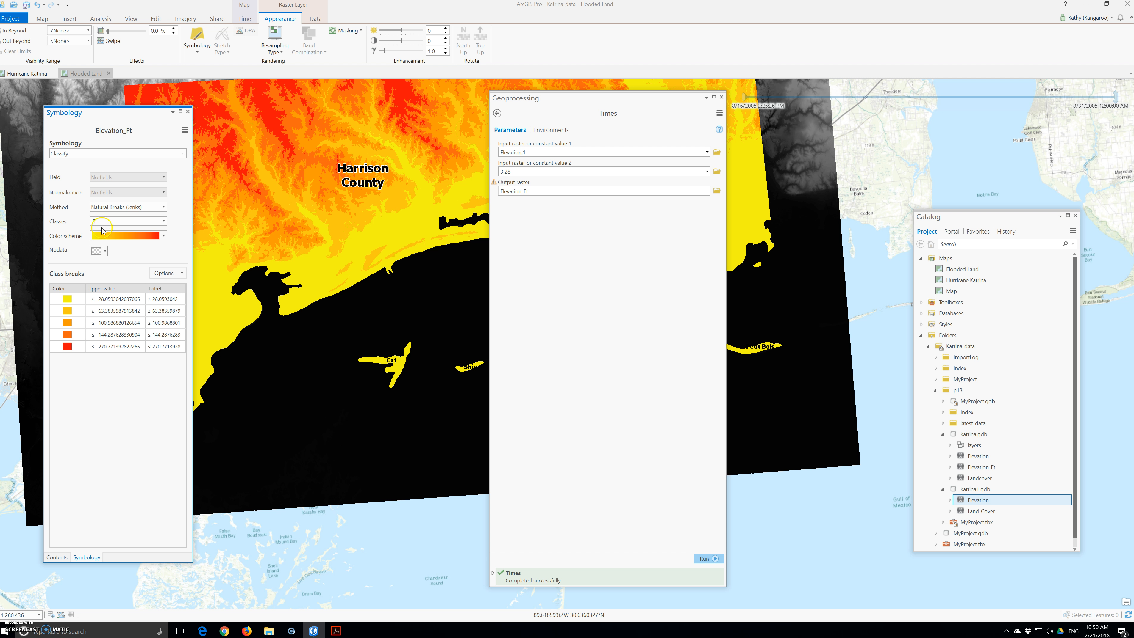
Apply the Elevation #2 color scheme to the Elevation_Ft classes
click(163, 236)
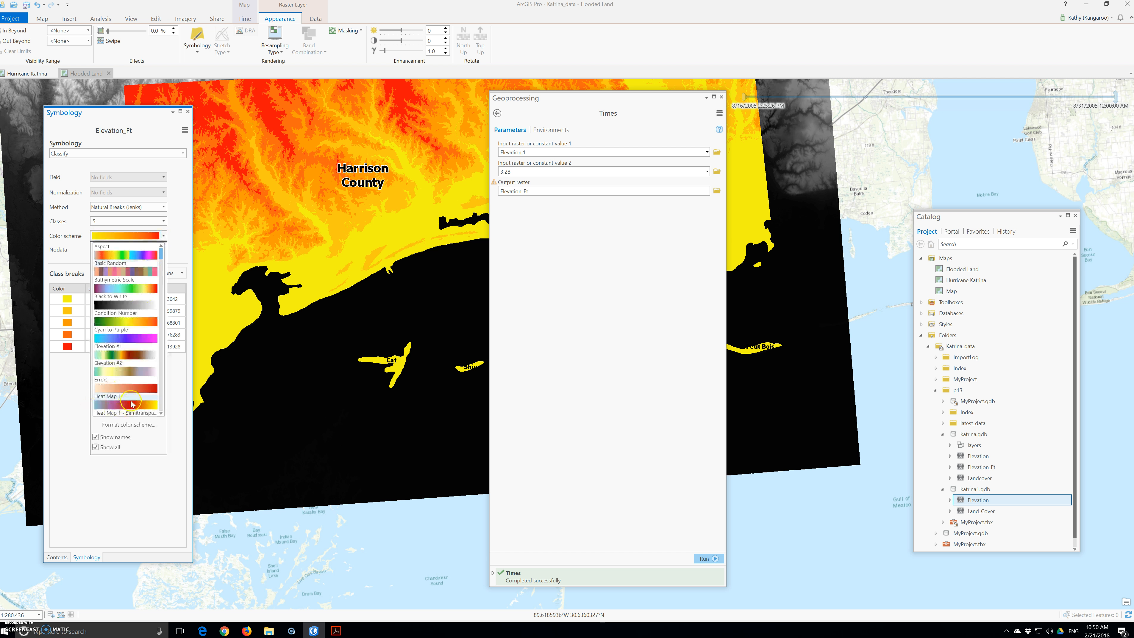
click(120, 378)
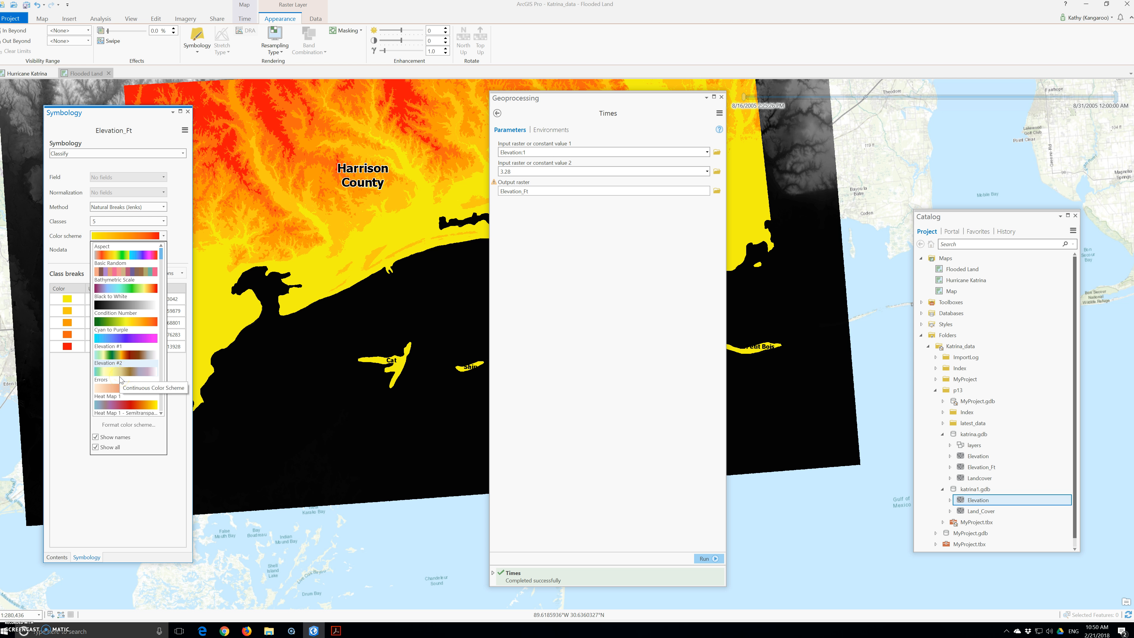
click(129, 357)
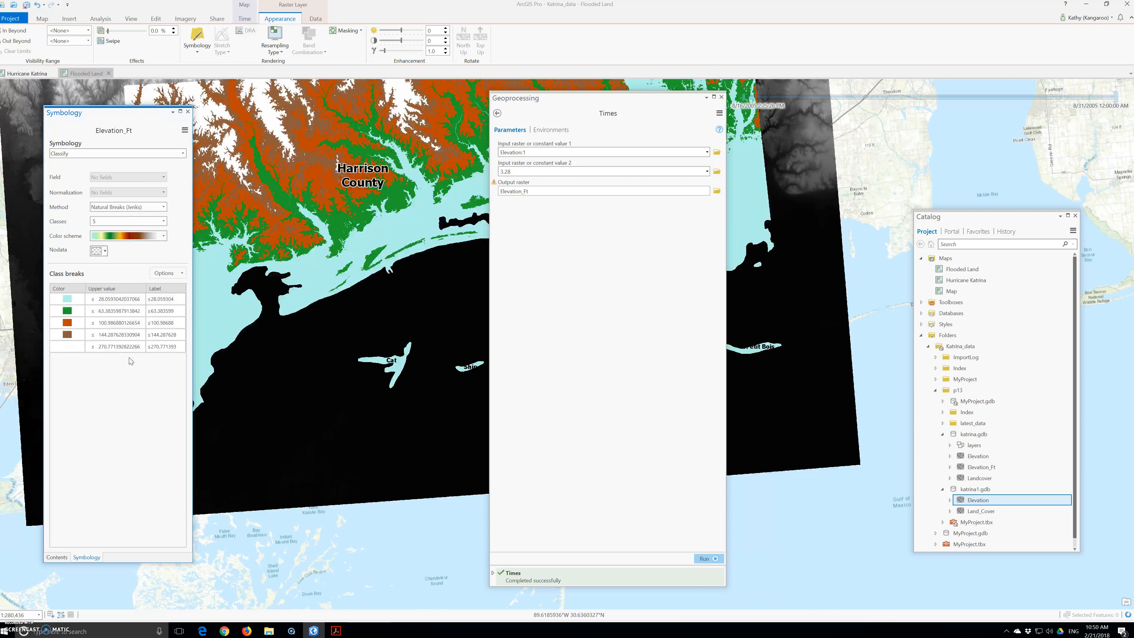
click(118, 336)
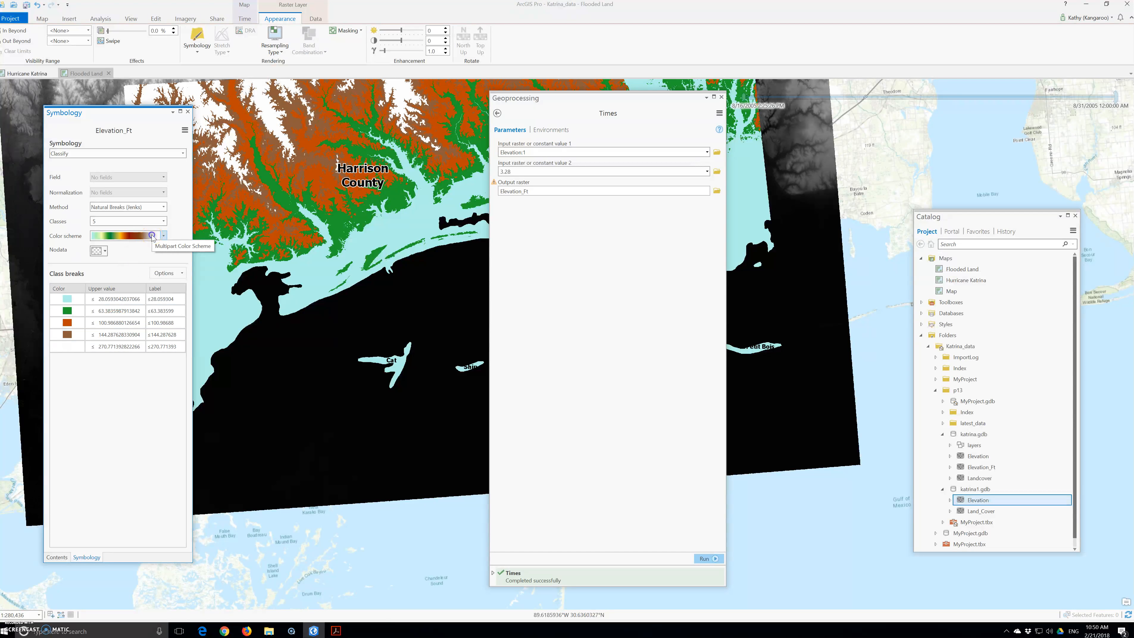
click(163, 236)
click(111, 376)
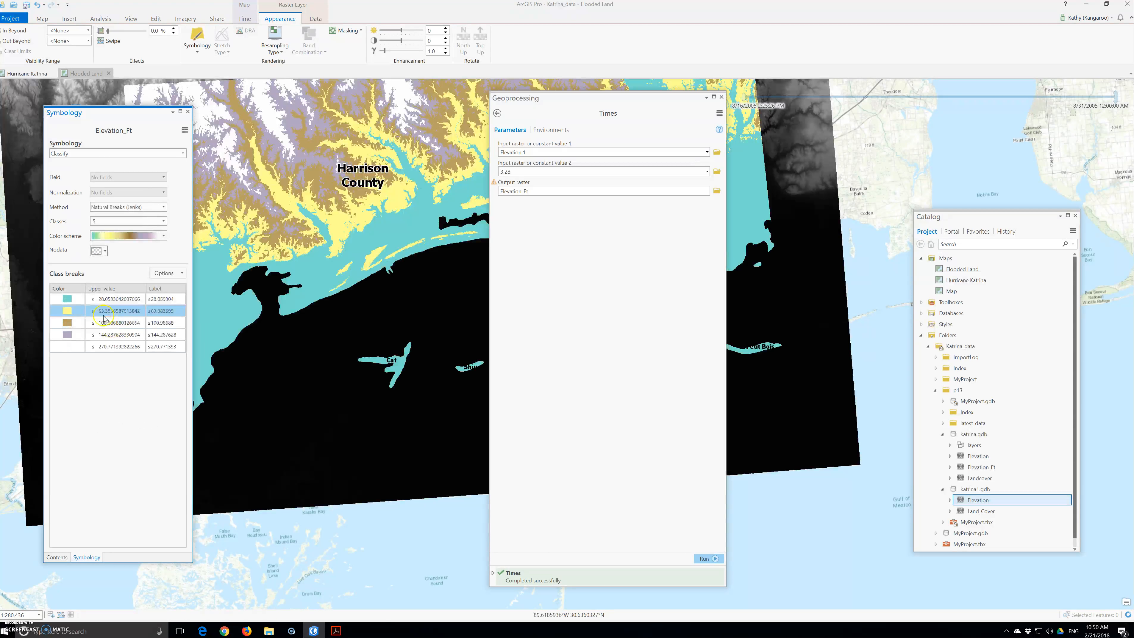
click(87, 348)
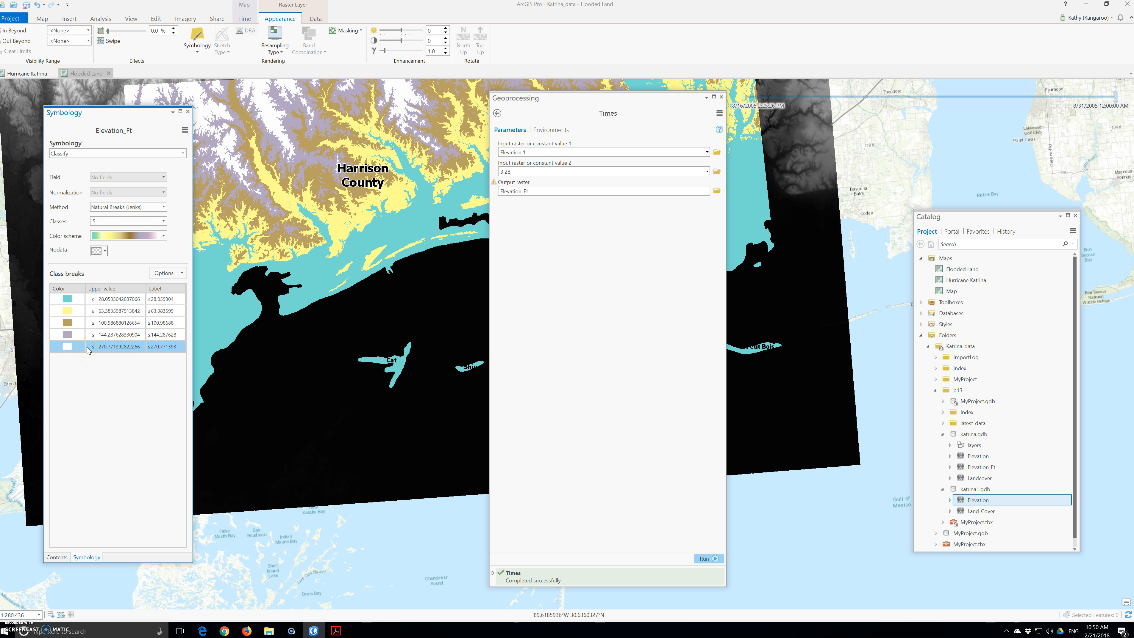
click(85, 340)
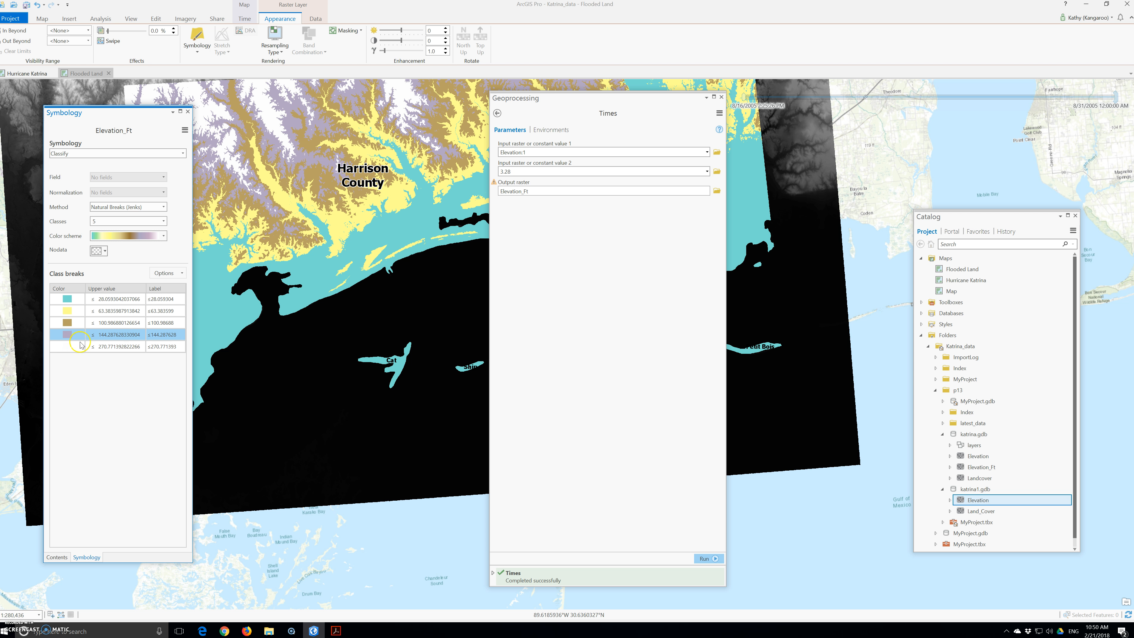
Close the Geoprocessing pane and play the time slider animation over the coast
click(720, 97)
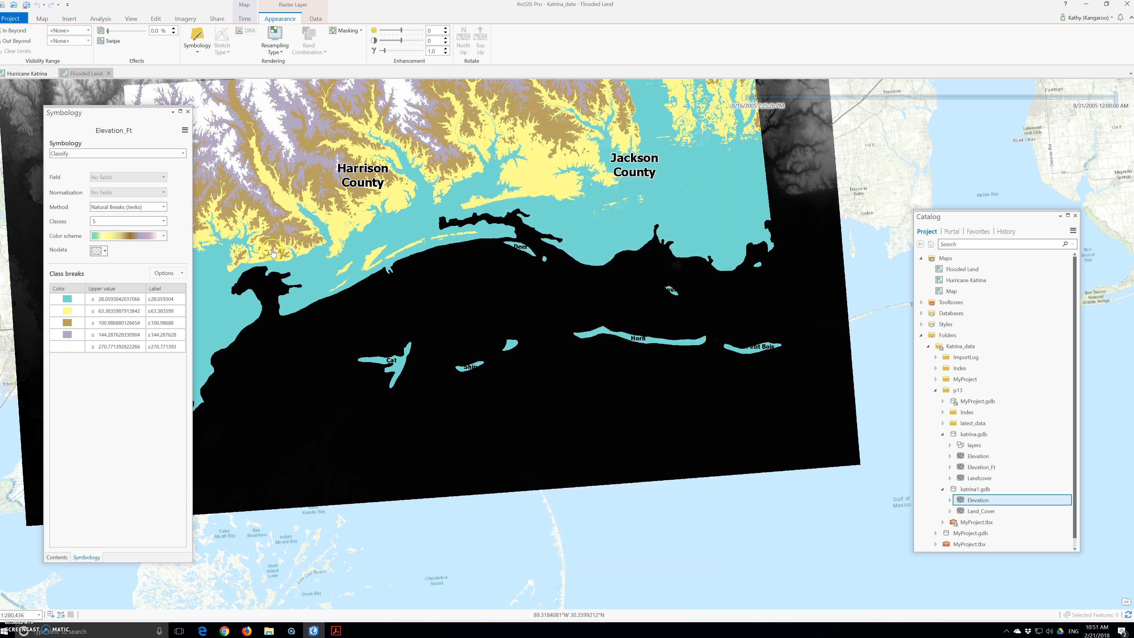
mouse_move(891, 92)
click(930, 89)
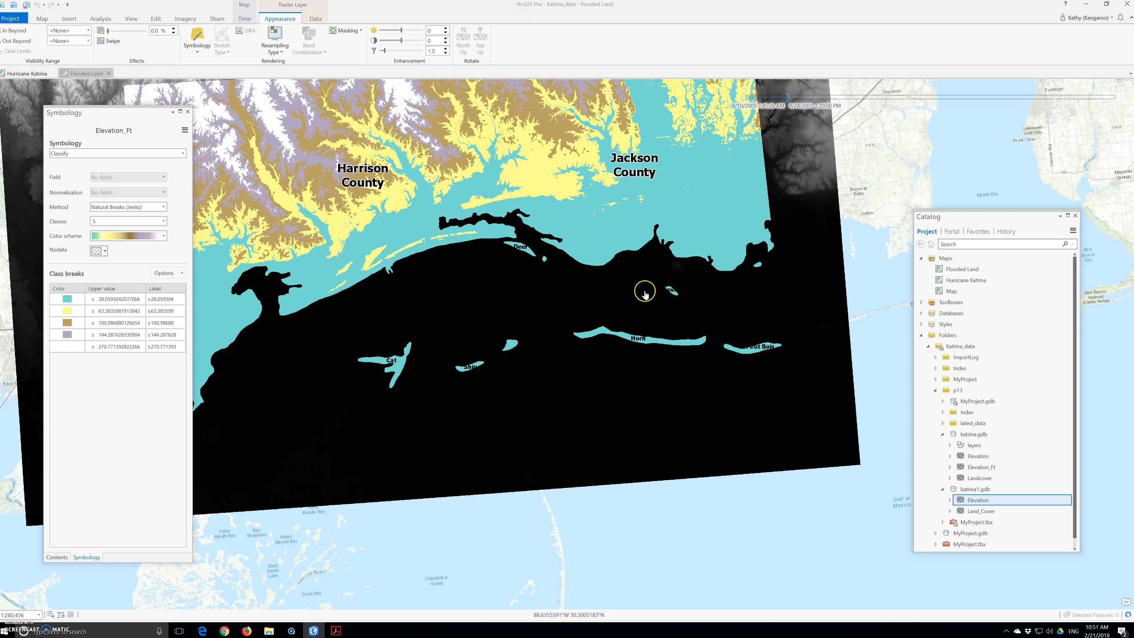
scroll(643, 296, down, 3)
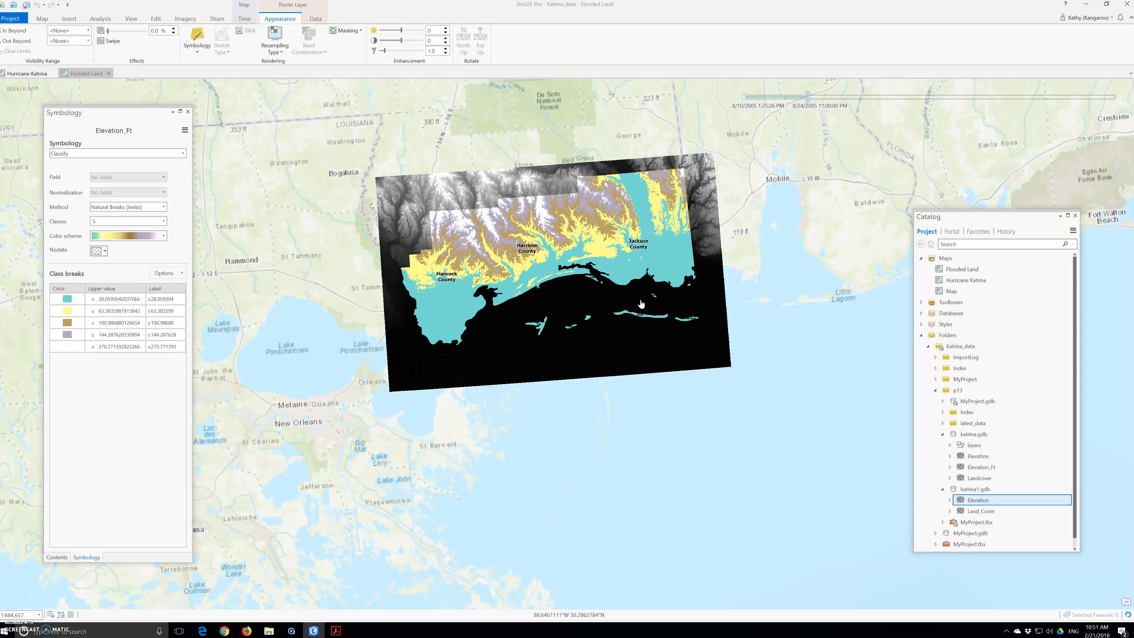
scroll(640, 304, down, 2)
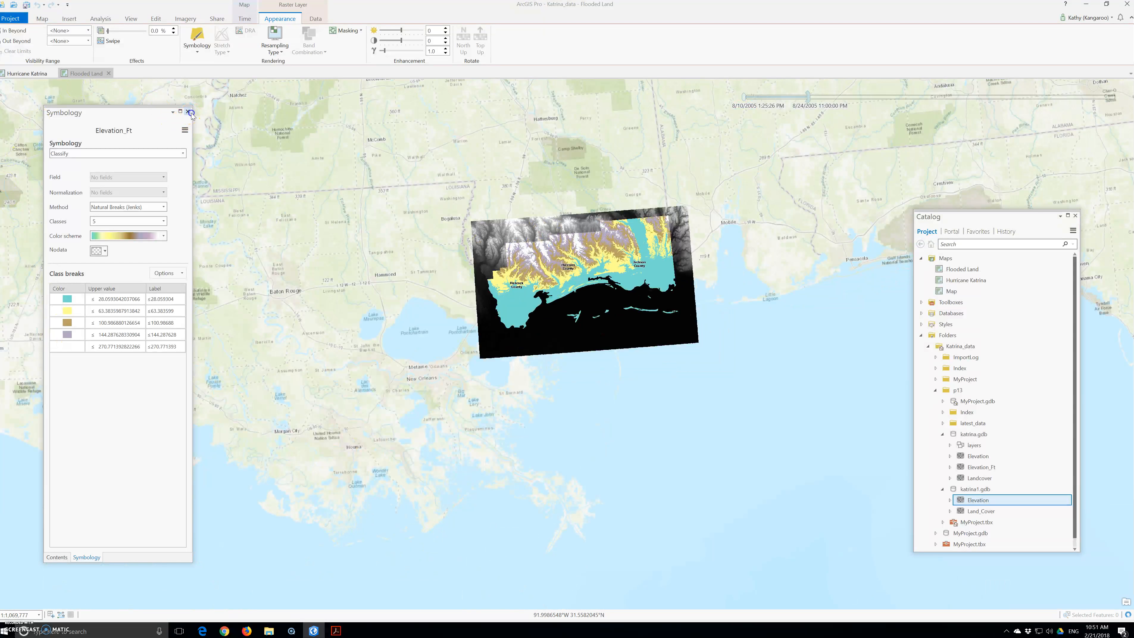